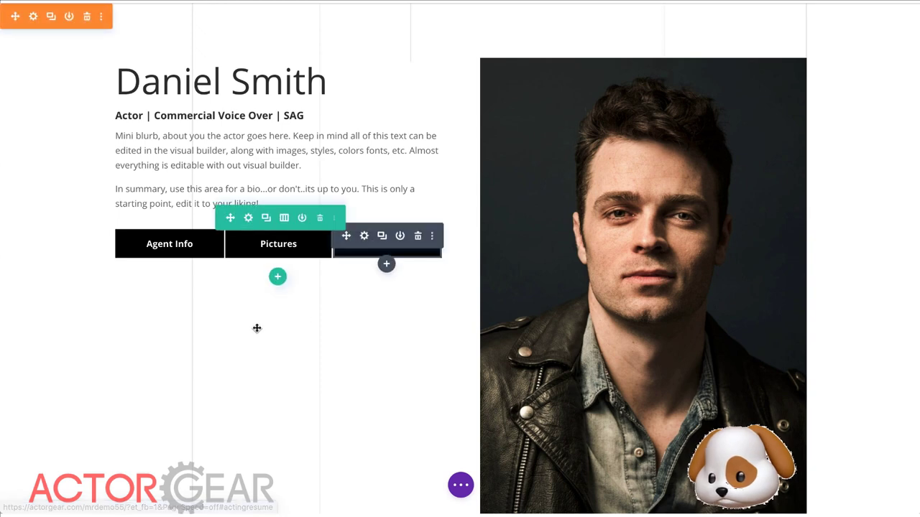
- Insert a regular section with a single-column row between the video reel and the Acting News / Highlights section
{"action": "scroll", "coordinate": [256, 327], "scroll_direction": "down", "scroll_amount": 5}
{"action": "scroll", "coordinate": [257, 328], "scroll_direction": "down", "scroll_amount": 3}
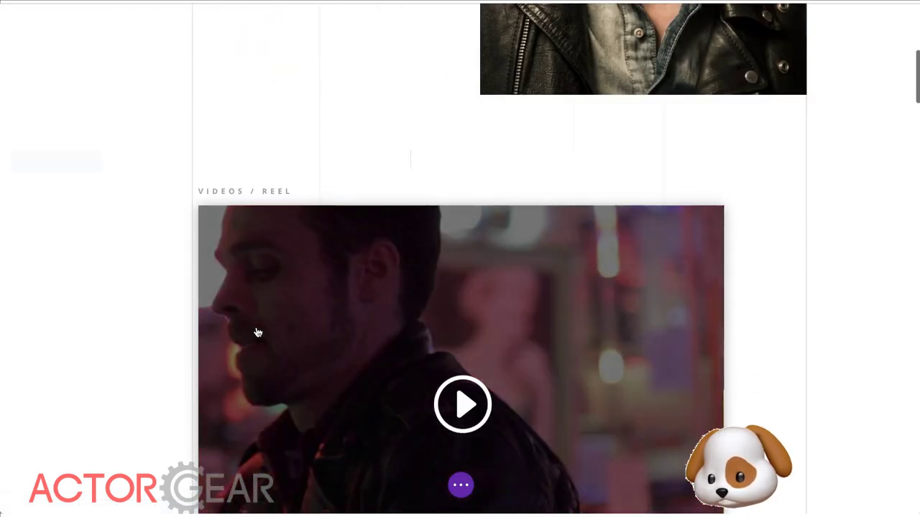
{"action": "scroll", "coordinate": [256, 327], "scroll_direction": "down", "scroll_amount": 4}
{"action": "scroll", "coordinate": [257, 328], "scroll_direction": "down", "scroll_amount": 1}
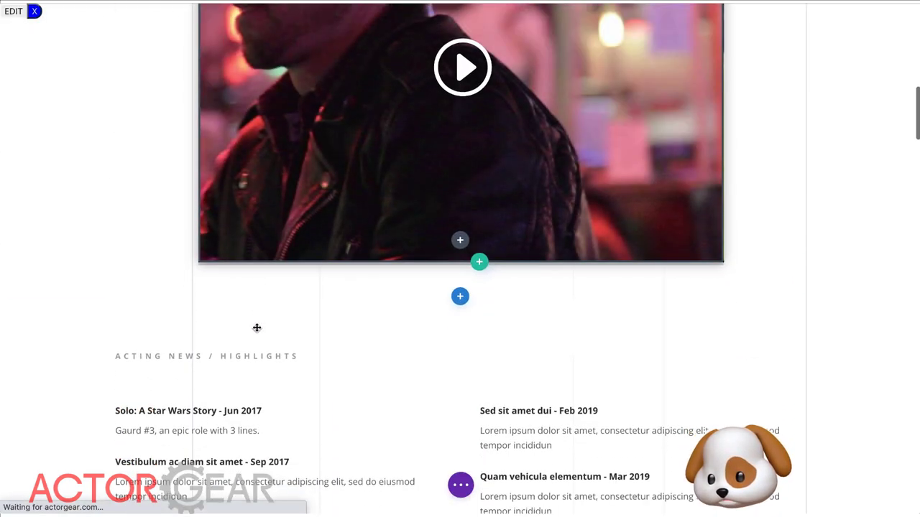
{"action": "left_click", "coordinate": [460, 298]}
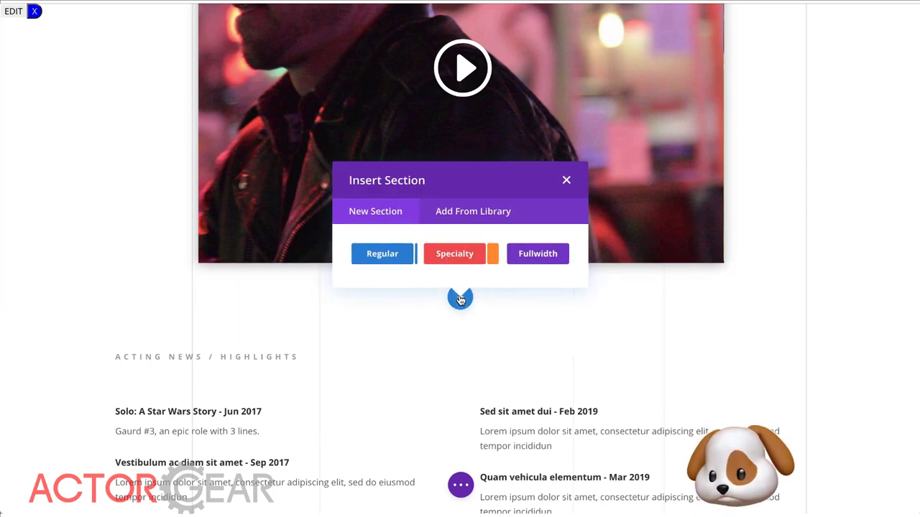
{"action": "left_click", "coordinate": [388, 257]}
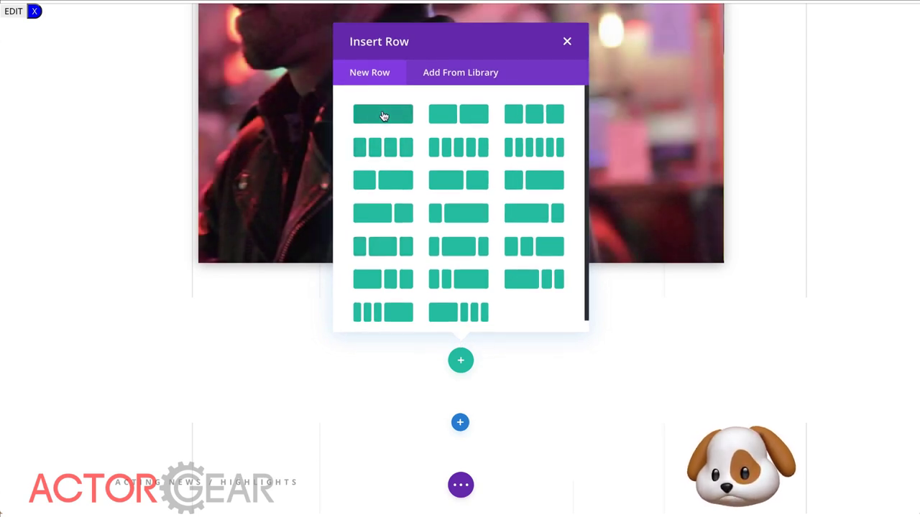
{"action": "left_click", "coordinate": [384, 116]}
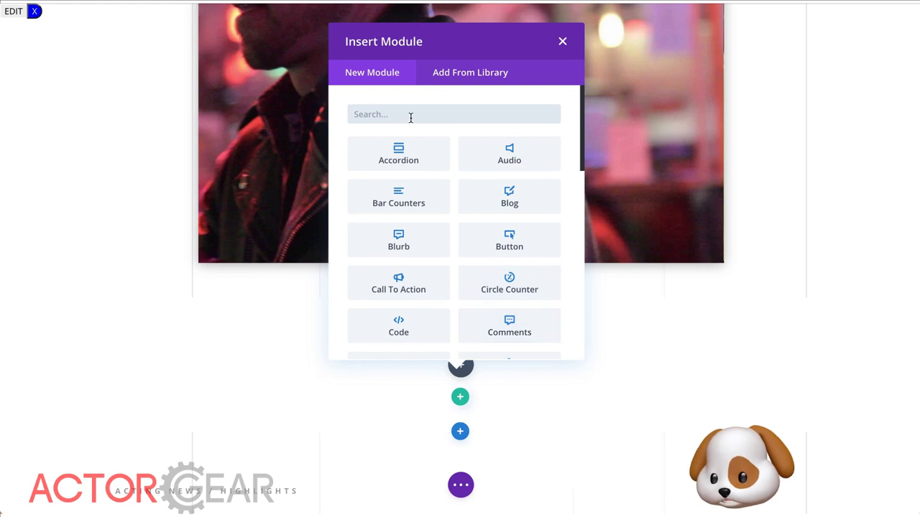
- Find the Gallery module by searching for "gal" and add it to the new row
{"action": "scroll", "coordinate": [446, 260], "scroll_direction": "down", "scroll_amount": 3}
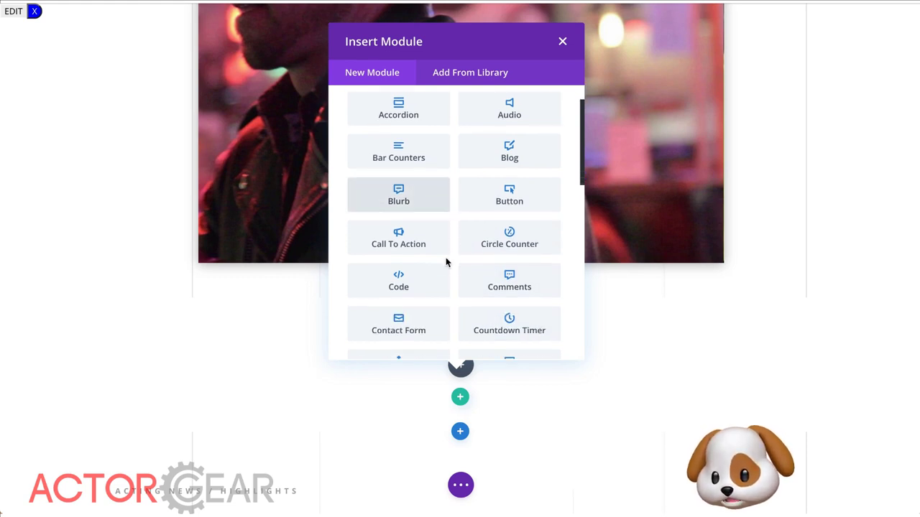
{"action": "scroll", "coordinate": [445, 260], "scroll_direction": "up", "scroll_amount": 3}
{"action": "type", "text": "gal"}
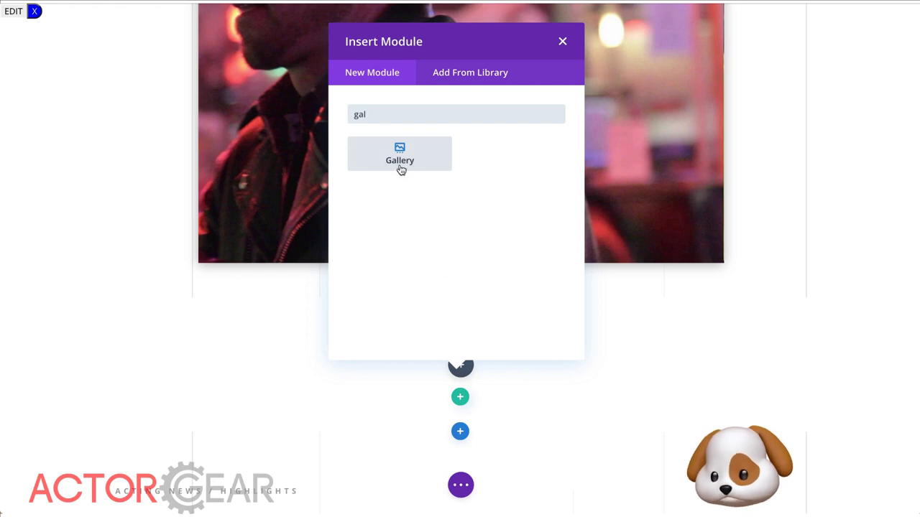
{"action": "left_click", "coordinate": [400, 168]}
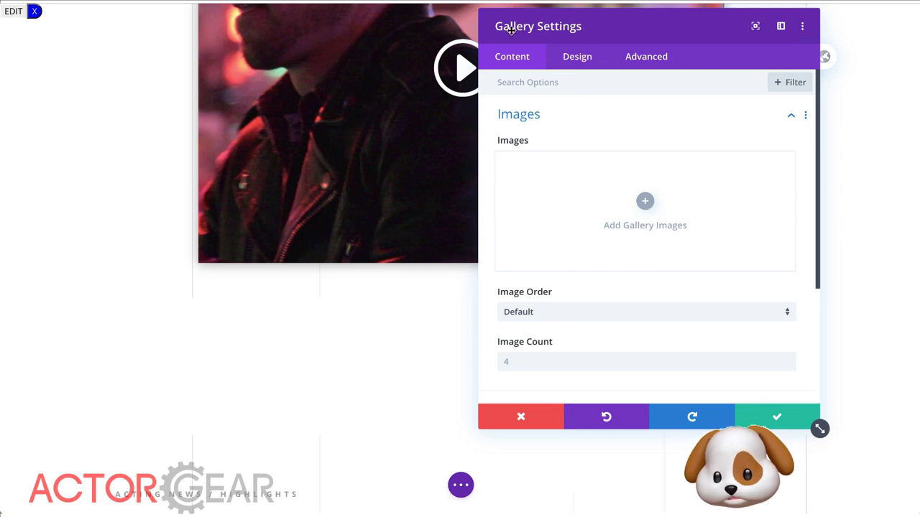
- Upload all seven JPEG images from the imagesfordemo folder as gallery images
{"action": "left_click", "coordinate": [598, 88]}
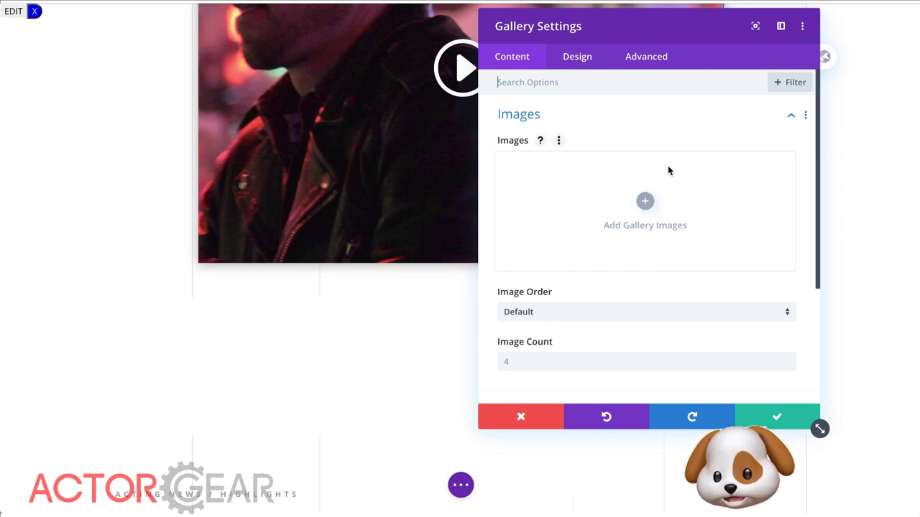
{"action": "left_click", "coordinate": [645, 201]}
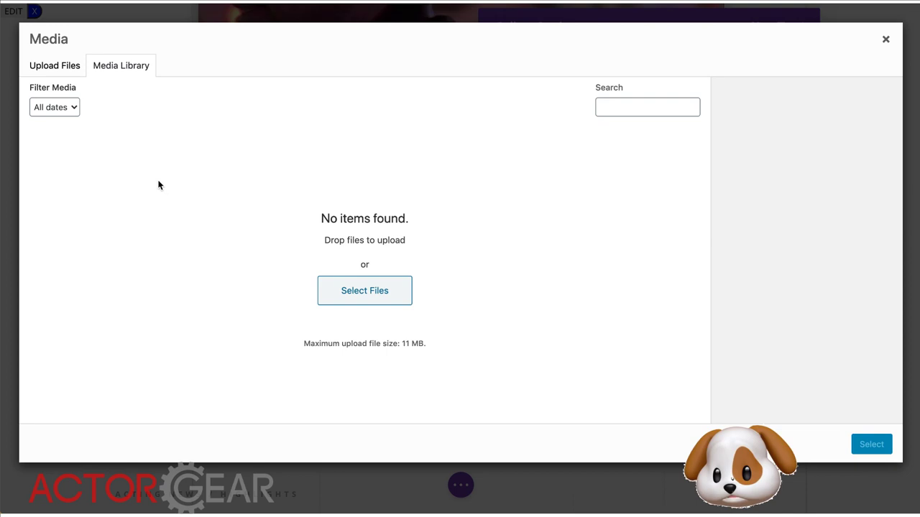
{"action": "left_click", "coordinate": [53, 68]}
{"action": "left_click", "coordinate": [447, 259]}
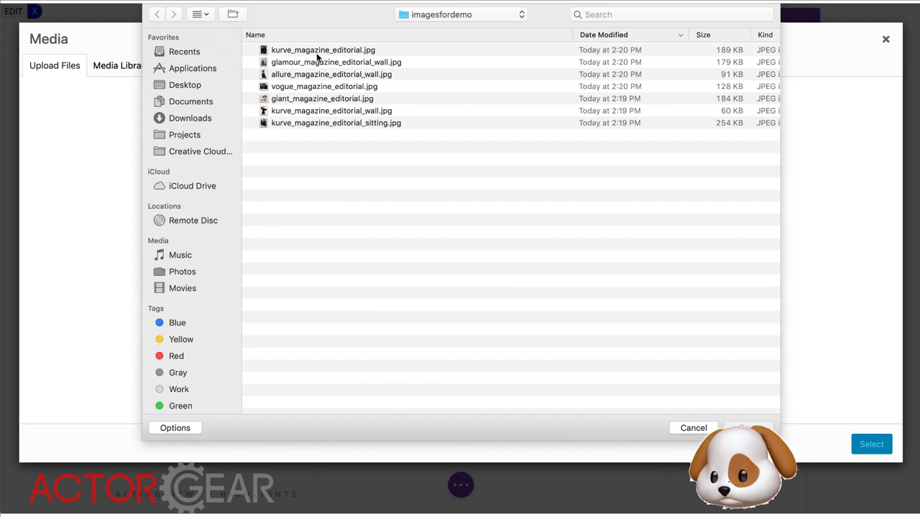
{"action": "left_click", "coordinate": [314, 48]}
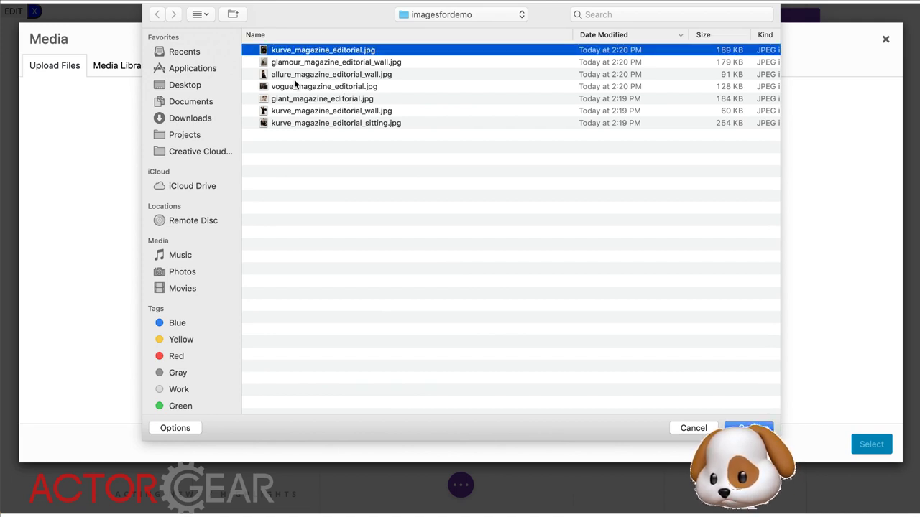
{"action": "left_click", "coordinate": [292, 122], "text": "shift"}
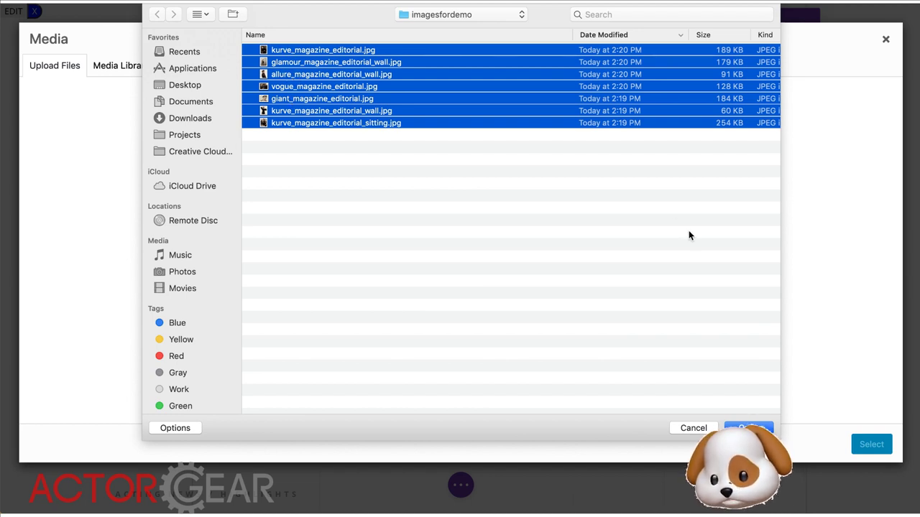
{"action": "left_click", "coordinate": [748, 428]}
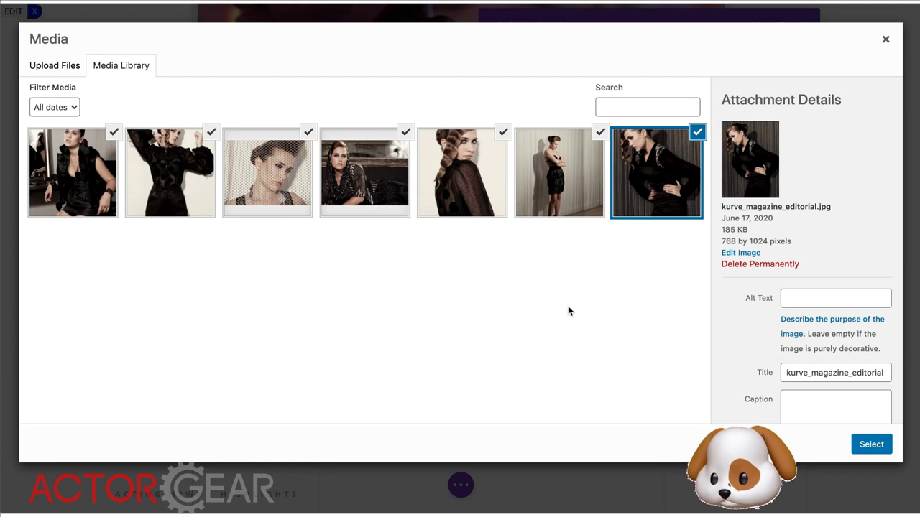
- Deselect kurve_magazine_editorial_sitting.jpg in the media library
{"action": "left_click", "coordinate": [90, 148]}
{"action": "left_click", "coordinate": [113, 133]}
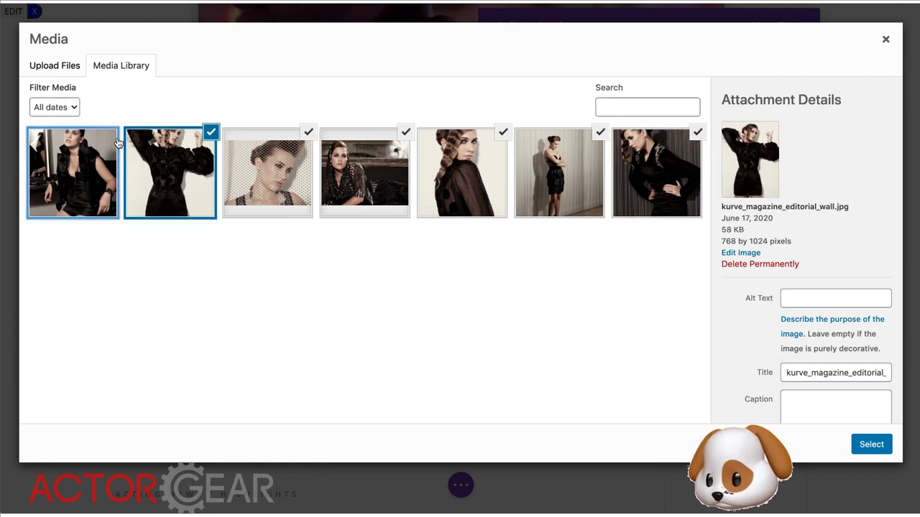
{"action": "left_click", "coordinate": [113, 132]}
{"action": "left_click", "coordinate": [113, 135]}
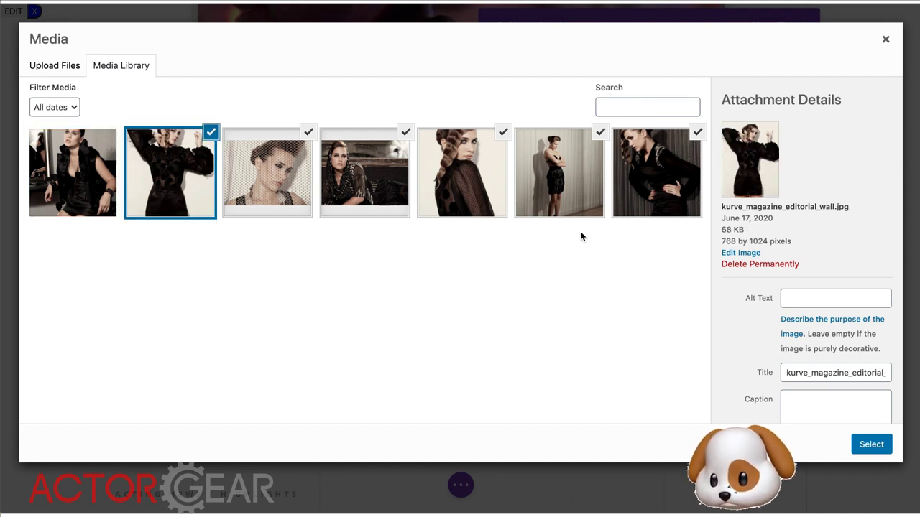
- Change the title of kurve_magazine_editorial.jpg to "Kurve Magazine Editorial"
{"action": "left_click", "coordinate": [661, 182]}
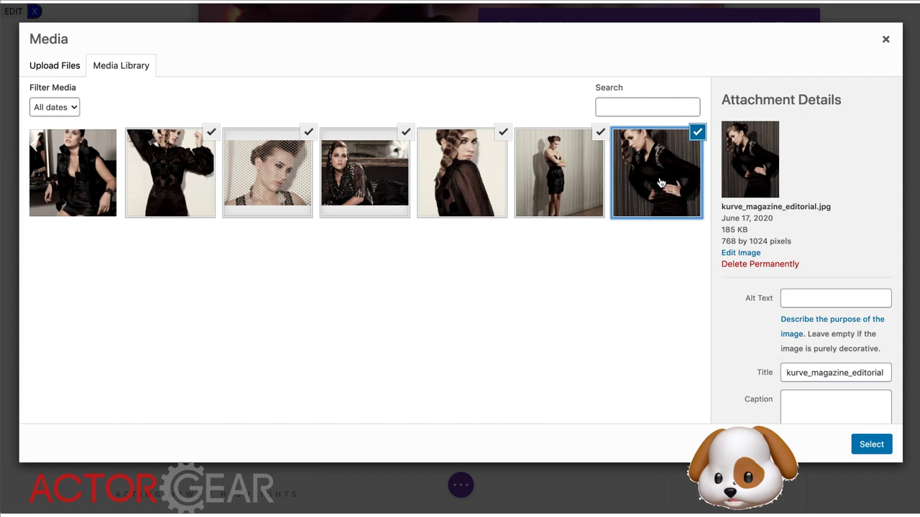
{"action": "scroll", "coordinate": [787, 334], "scroll_direction": "down", "scroll_amount": 3}
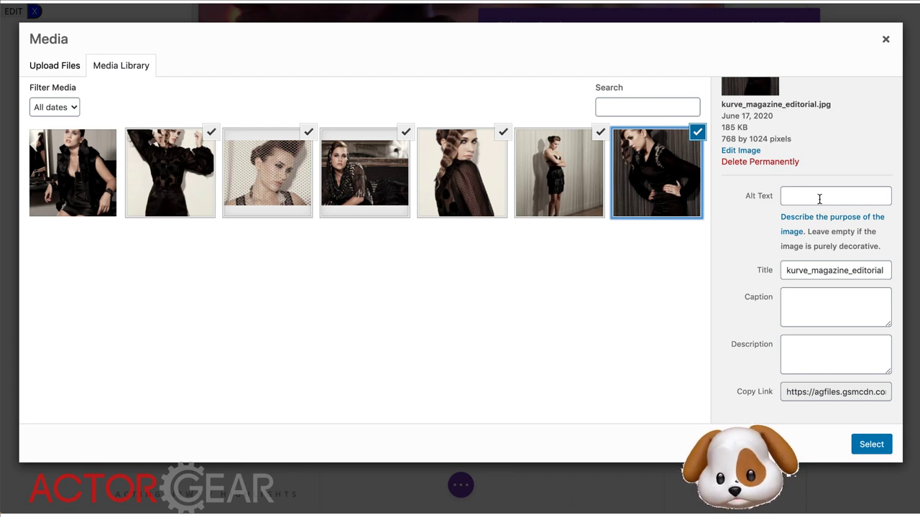
{"action": "left_click", "coordinate": [785, 270]}
{"action": "left_click_drag", "start_coordinate": [785, 271], "coordinate": [889, 269]}
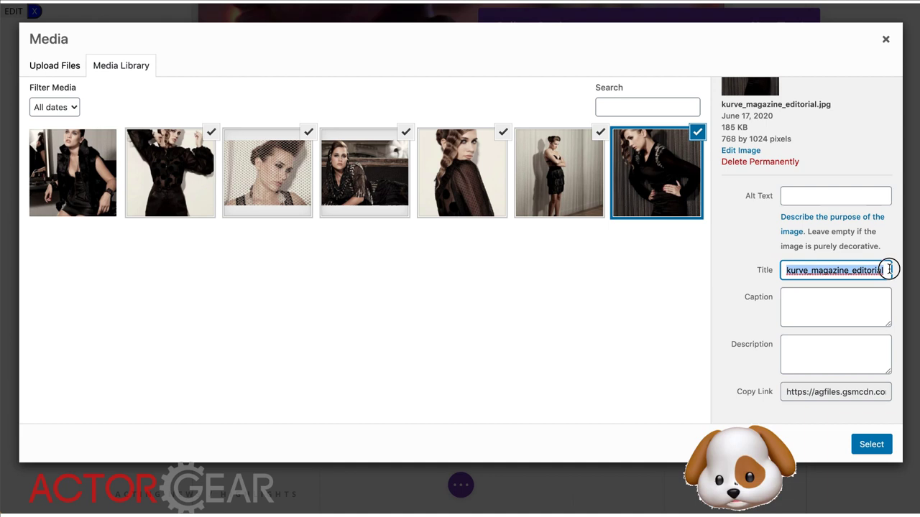
{"action": "left_click", "coordinate": [799, 269]}
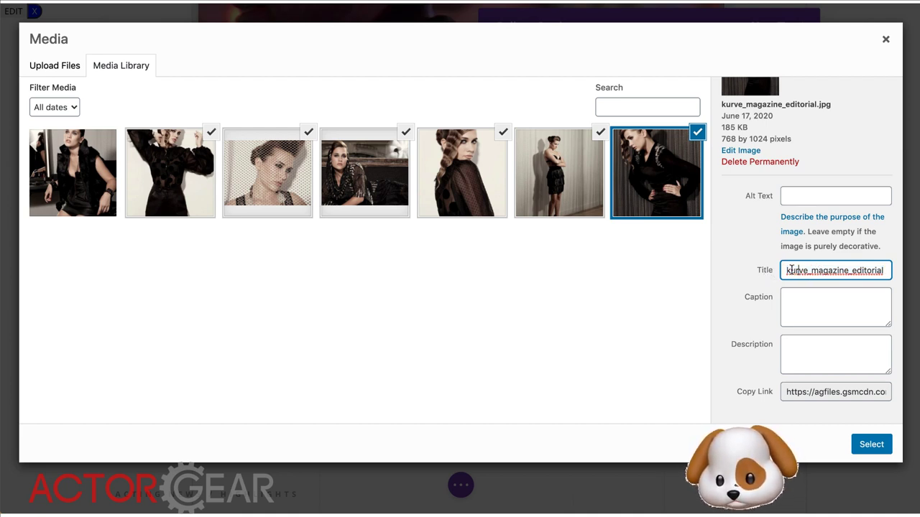
{"action": "left_click_drag", "start_coordinate": [791, 269], "coordinate": [859, 271]}
{"action": "type", "text": "K"}
{"action": "type", "text": " M"}
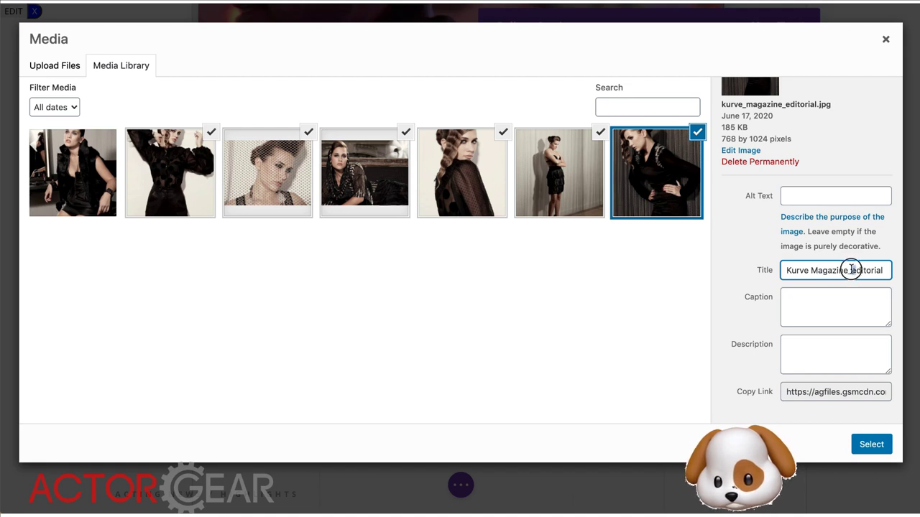
{"action": "type", "text": " E"}
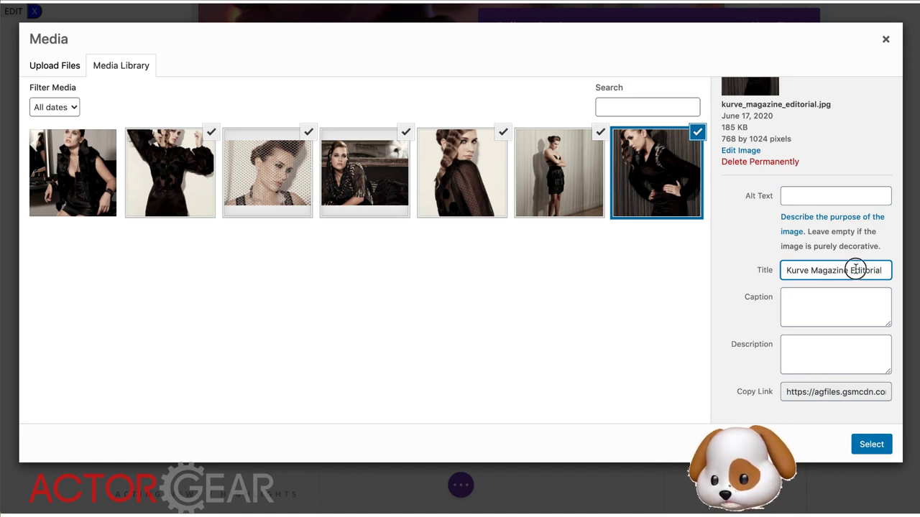
- Copy the title "Kurve Magazine Editorial" into the same image's alt text
{"action": "triple_click", "coordinate": [855, 269]}
{"action": "key", "text": "ctrl+c"}
{"action": "left_click", "coordinate": [835, 195]}
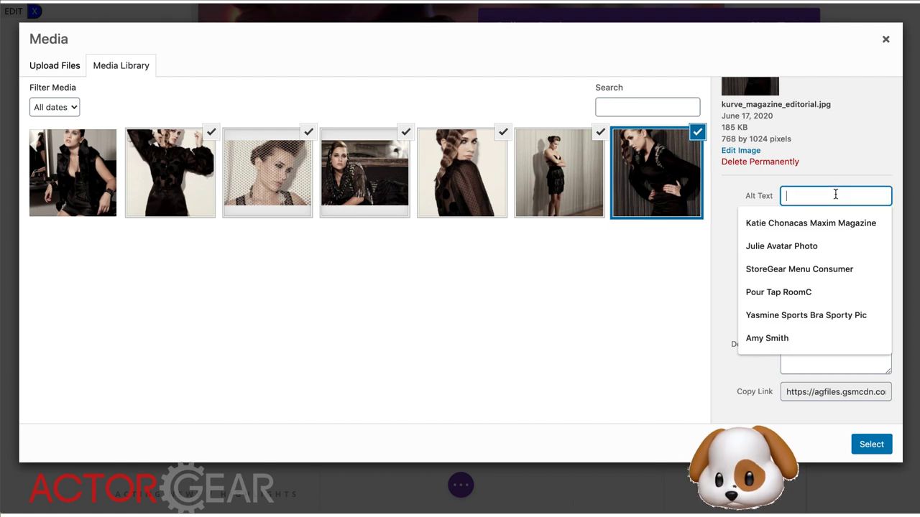
{"action": "key", "text": "ctrl+v"}
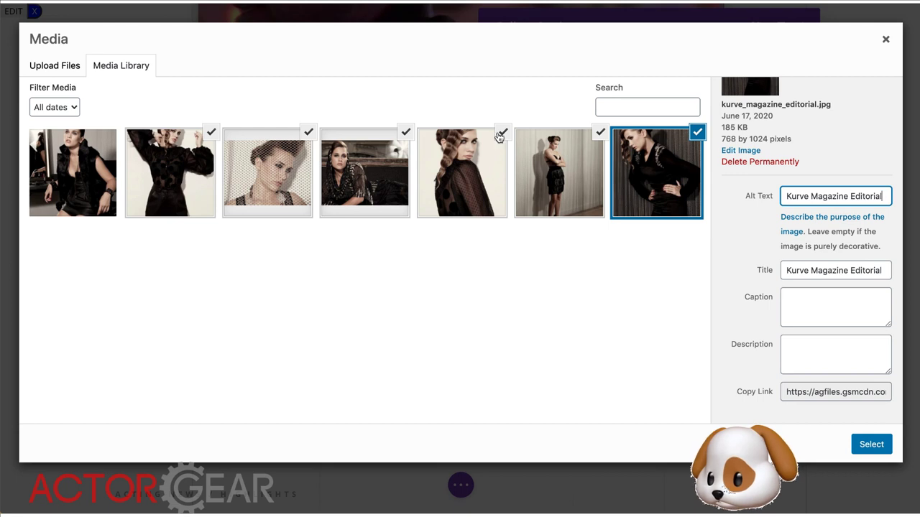
- Include kurve_magazine_editorial_sitting.jpg in the selection and add the selected images to the gallery
{"action": "left_click", "coordinate": [72, 163]}
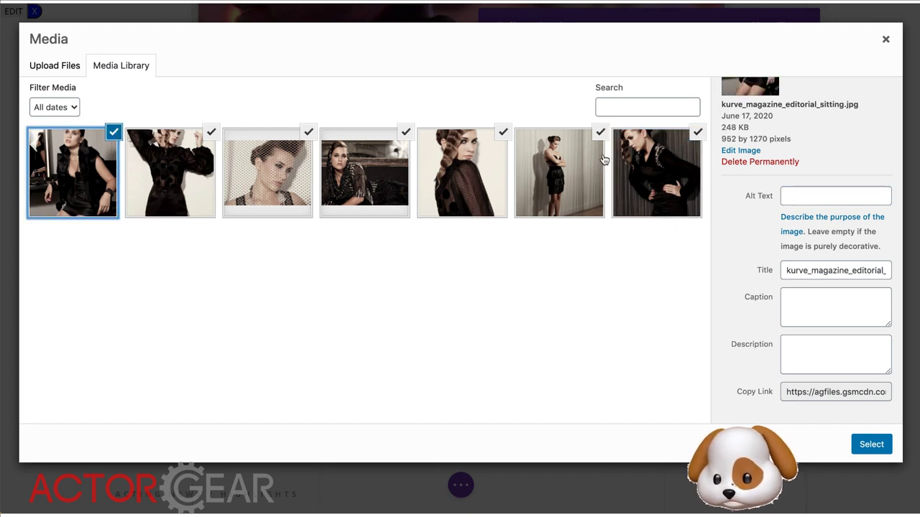
{"action": "left_click", "coordinate": [871, 444]}
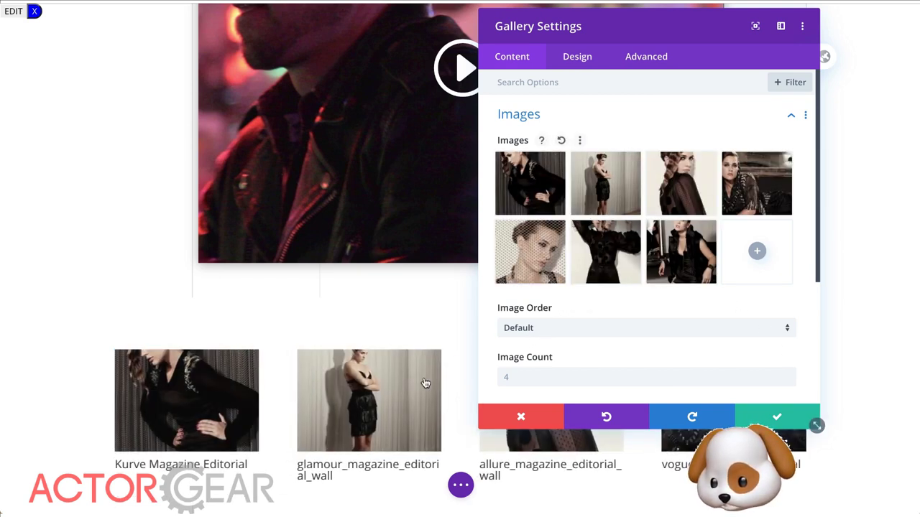
- Move the gallery settings window aside to view the images, accept the settings and save the page
{"action": "scroll", "coordinate": [425, 383], "scroll_direction": "down", "scroll_amount": 1}
{"action": "scroll", "coordinate": [423, 382], "scroll_direction": "down", "scroll_amount": 1}
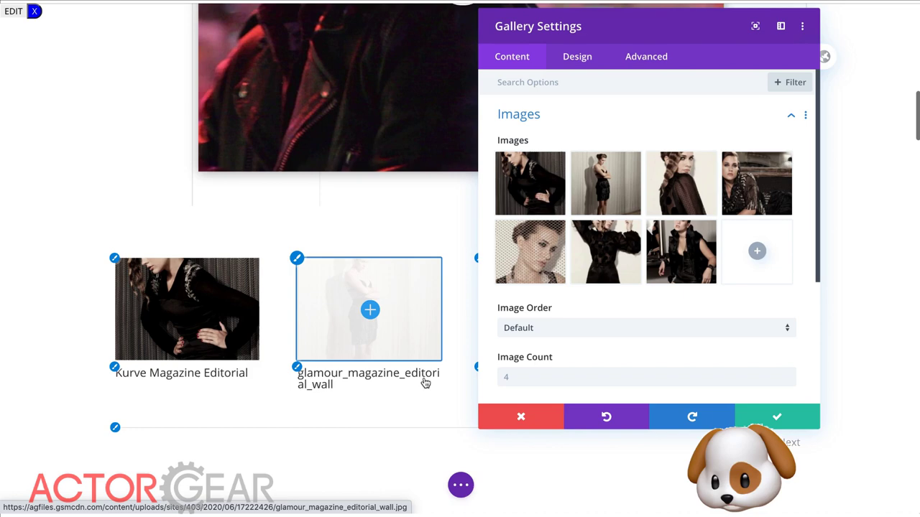
{"action": "left_click_drag", "start_coordinate": [626, 23], "coordinate": [235, 21]}
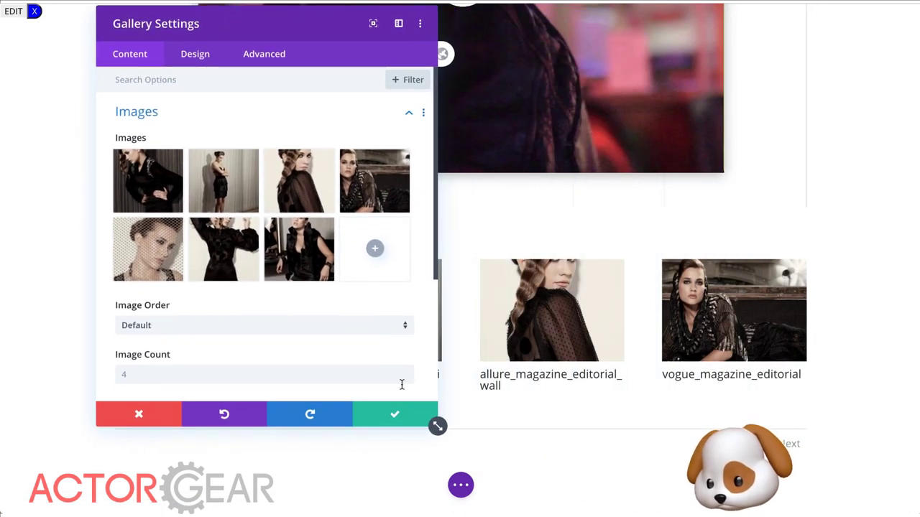
{"action": "left_click", "coordinate": [394, 417]}
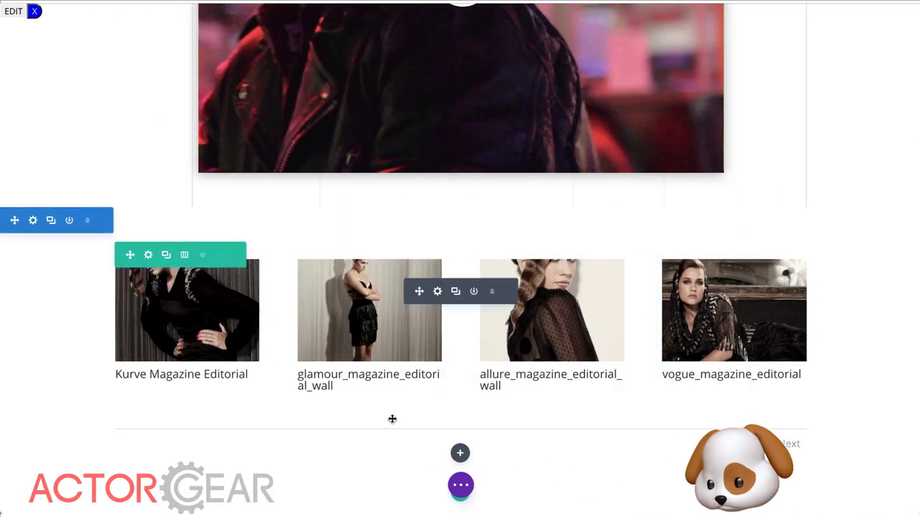
{"action": "left_click", "coordinate": [461, 487]}
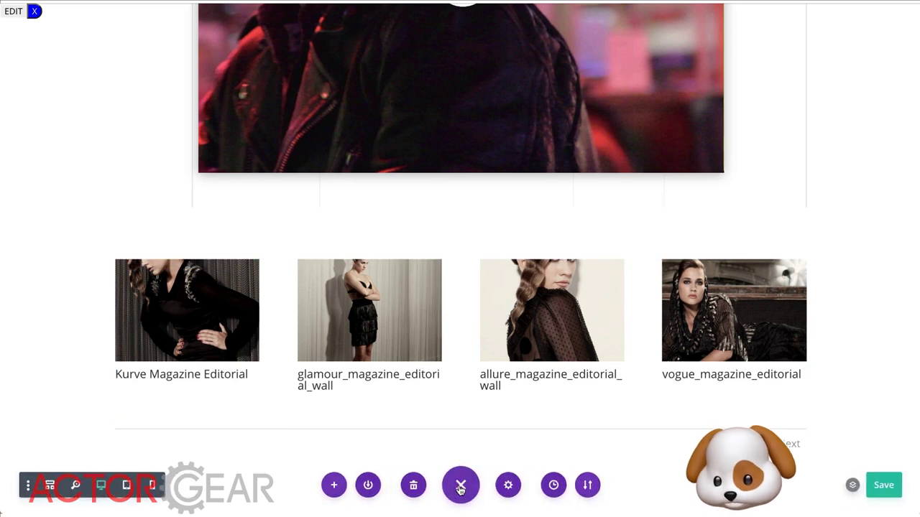
{"action": "left_click", "coordinate": [889, 490]}
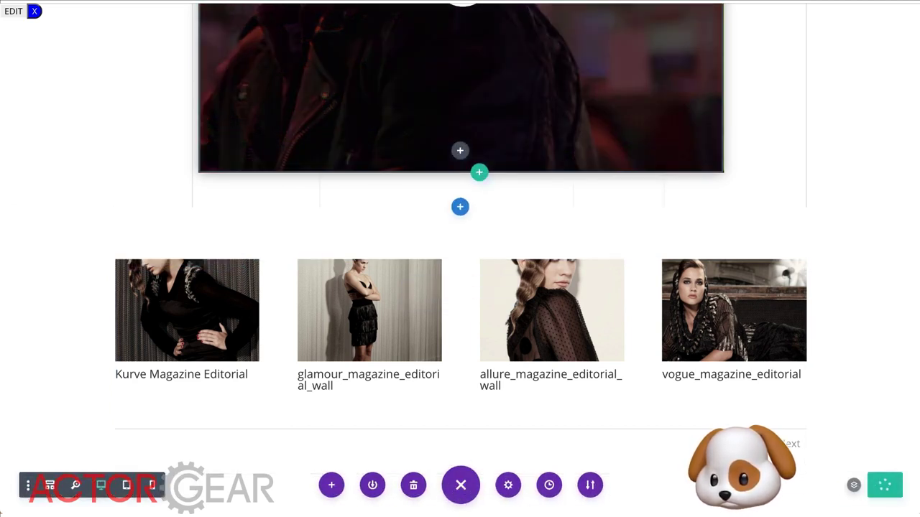
- Review the saved page's new gallery and page forward to its second set of images
{"action": "scroll", "coordinate": [481, 107], "scroll_direction": "up", "scroll_amount": 3}
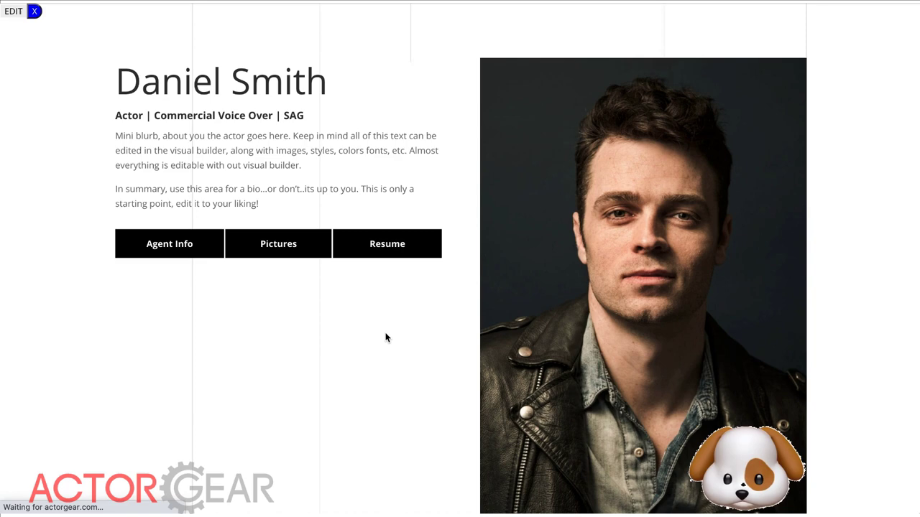
{"action": "scroll", "coordinate": [386, 337], "scroll_direction": "down", "scroll_amount": 12}
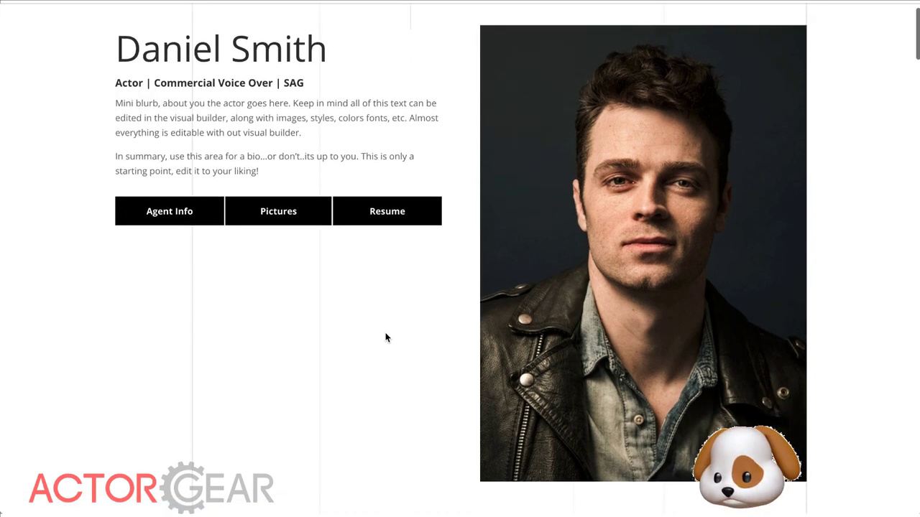
{"action": "scroll", "coordinate": [385, 334], "scroll_direction": "down", "scroll_amount": 1}
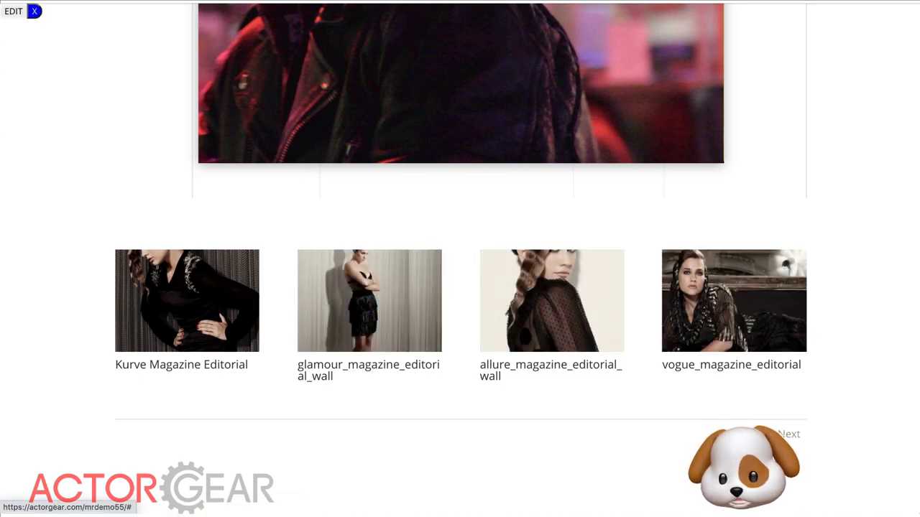
{"action": "left_click", "coordinate": [788, 434]}
{"action": "scroll", "coordinate": [773, 420], "scroll_direction": "down", "scroll_amount": 2}
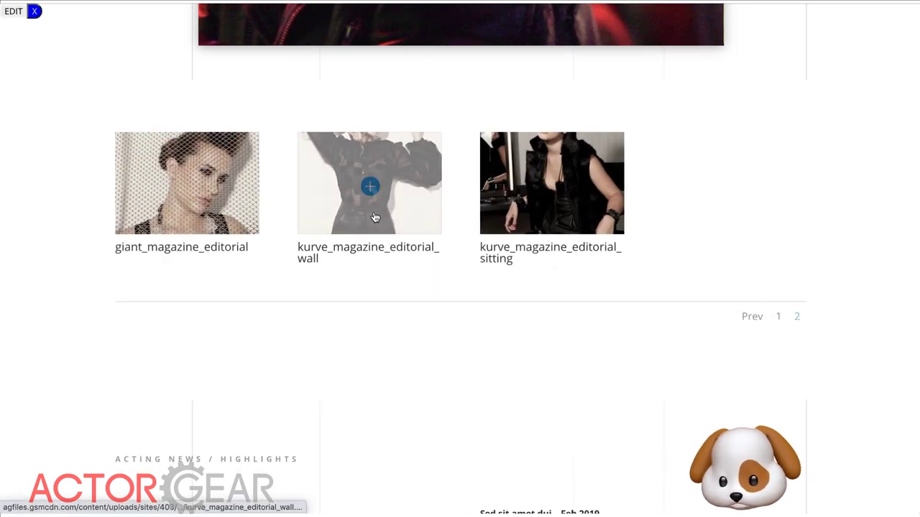
- Return to the gallery's first set of images and highlight the titles of the glamour and Kurve images to compare them
{"action": "left_click", "coordinate": [756, 316]}
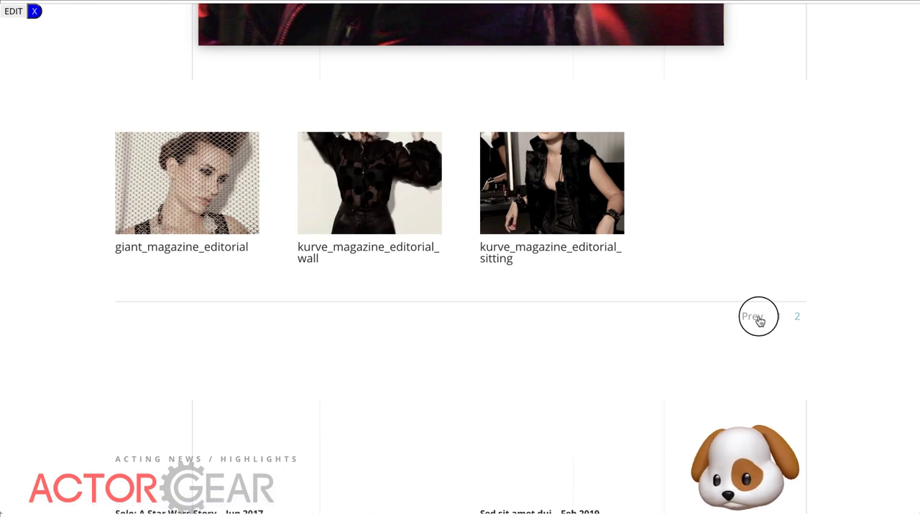
{"action": "scroll", "coordinate": [744, 327], "scroll_direction": "up", "scroll_amount": 2}
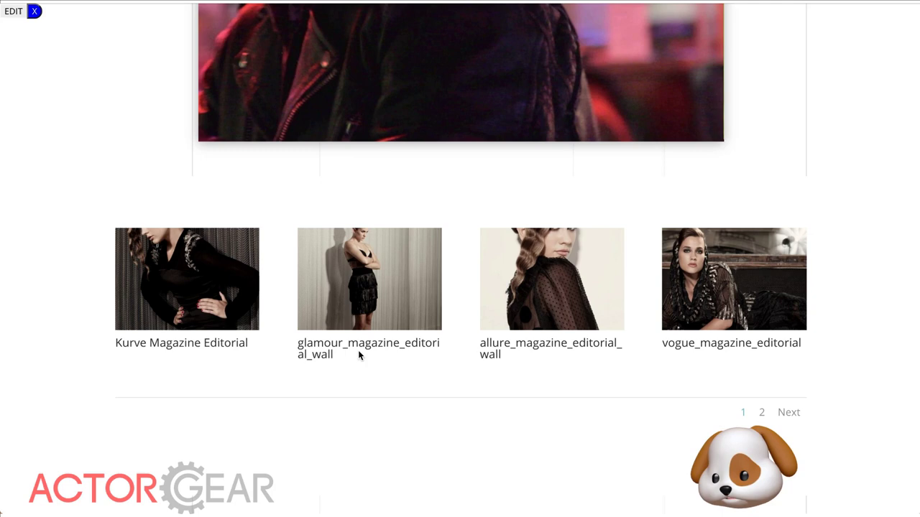
{"action": "left_click_drag", "start_coordinate": [299, 341], "coordinate": [354, 357]}
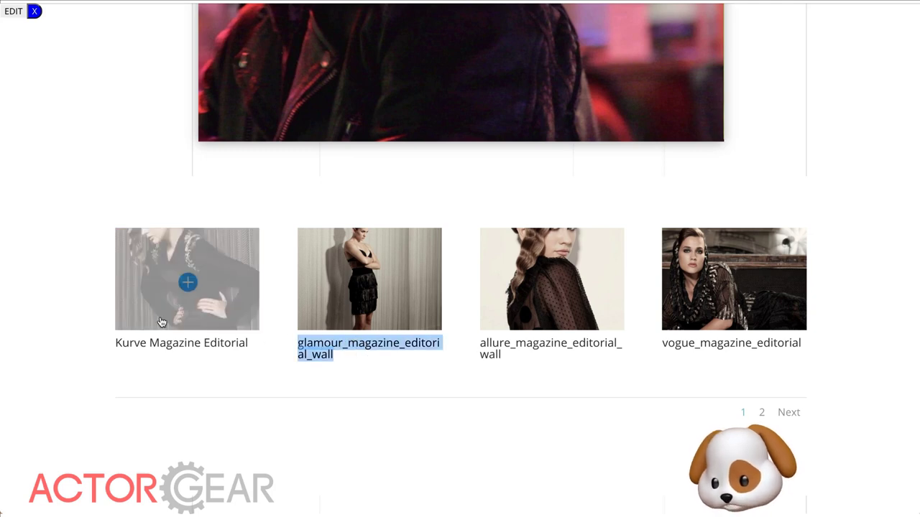
{"action": "left_click_drag", "start_coordinate": [116, 343], "coordinate": [249, 347]}
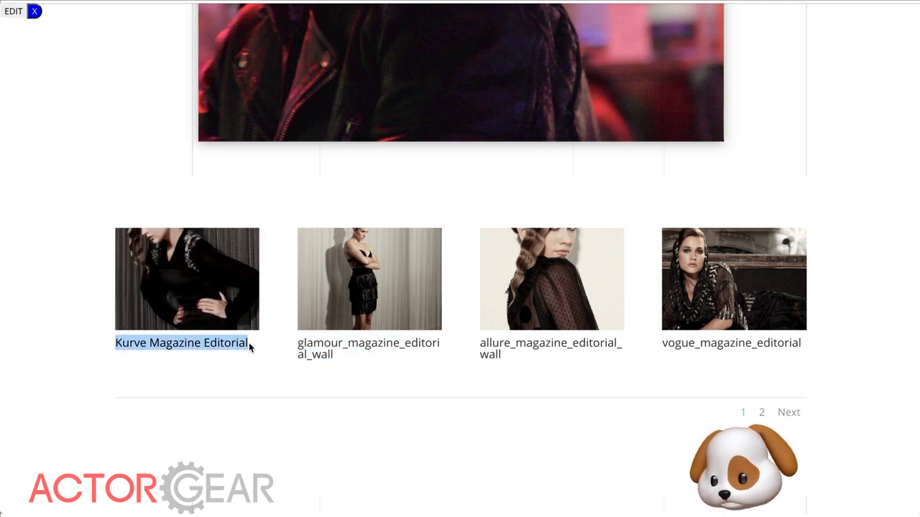
- View the Kurve Magazine Editorial image enlarged, advance to the following image and close the viewer
{"action": "left_click", "coordinate": [230, 291]}
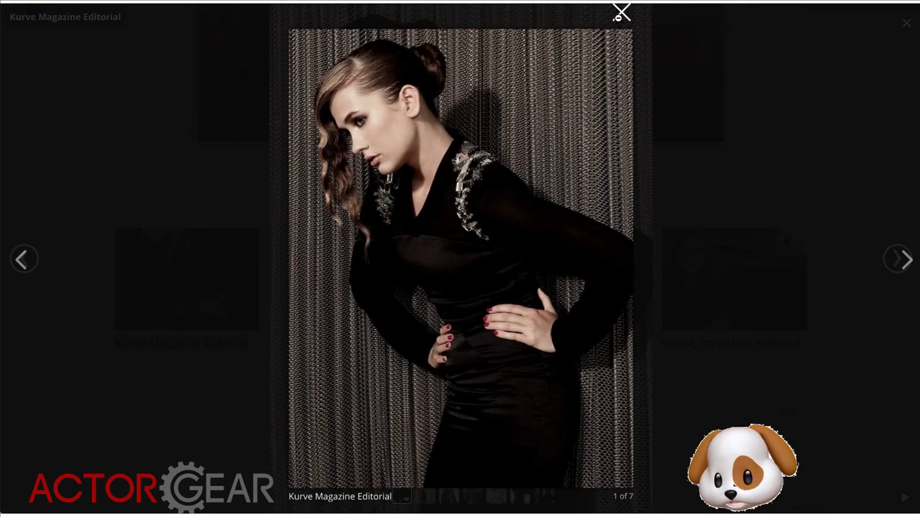
{"action": "left_click", "coordinate": [897, 259]}
{"action": "left_click", "coordinate": [907, 23]}
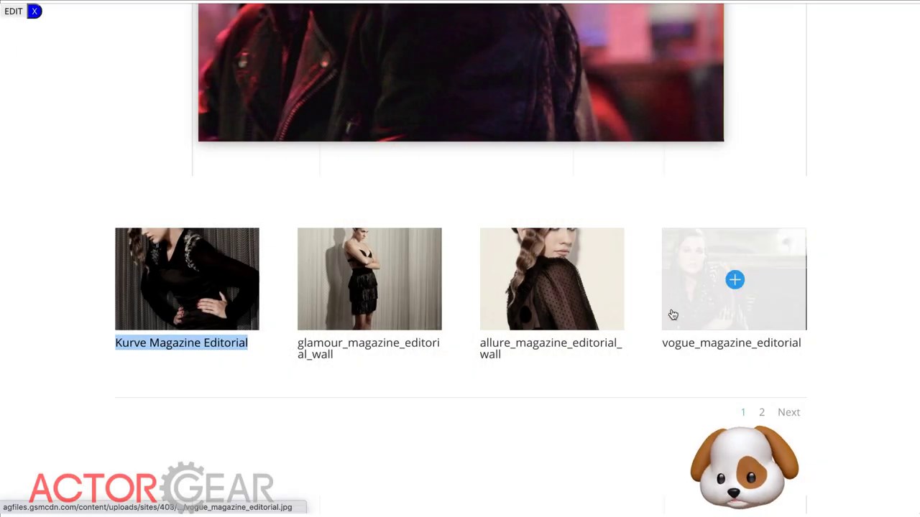
- Open the image gallery module's settings in the page editor and move the settings window off the first gallery images
{"action": "scroll", "coordinate": [669, 312], "scroll_direction": "up", "scroll_amount": 2}
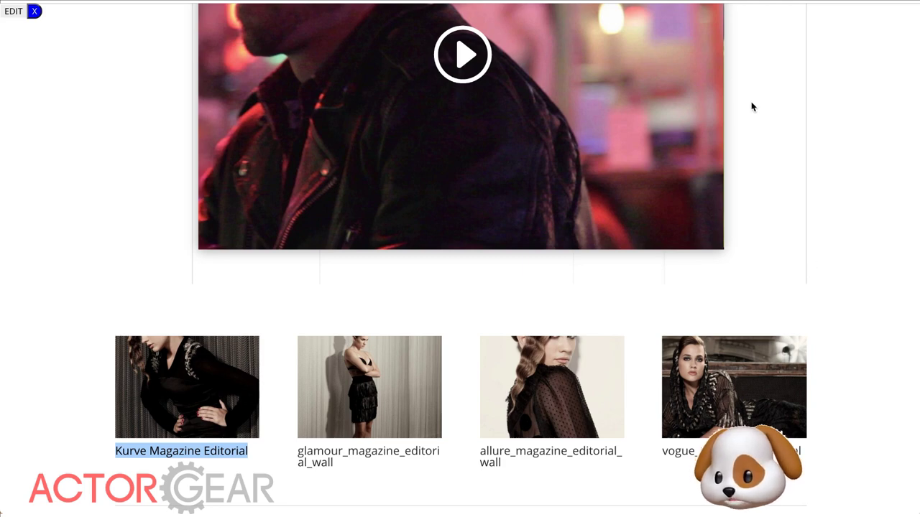
{"action": "scroll", "coordinate": [460, 259], "scroll_direction": "down", "scroll_amount": 2}
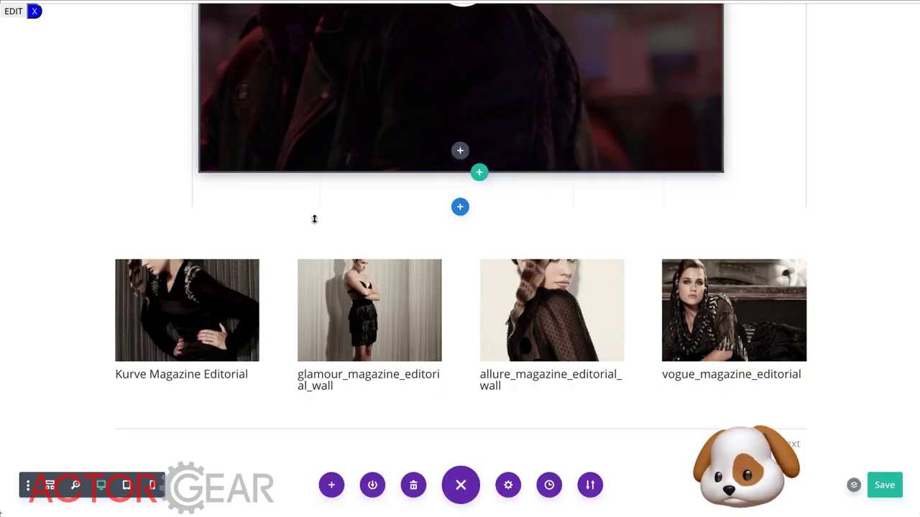
{"action": "mouse_move", "coordinate": [456, 294]}
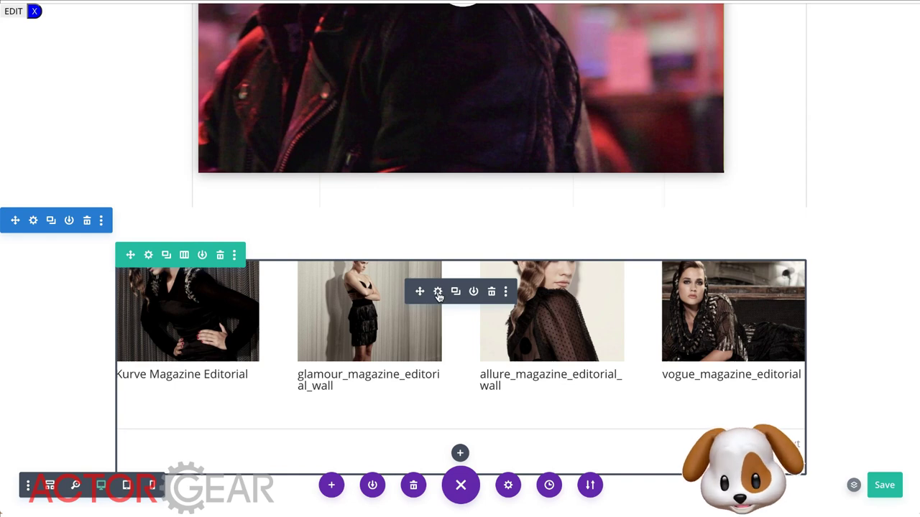
{"action": "left_click", "coordinate": [437, 292]}
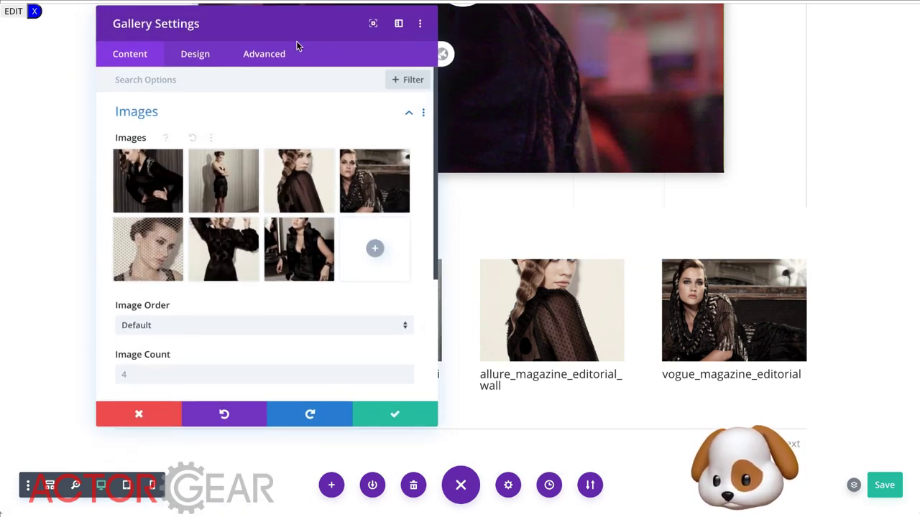
{"action": "left_click_drag", "start_coordinate": [297, 24], "coordinate": [676, 17]}
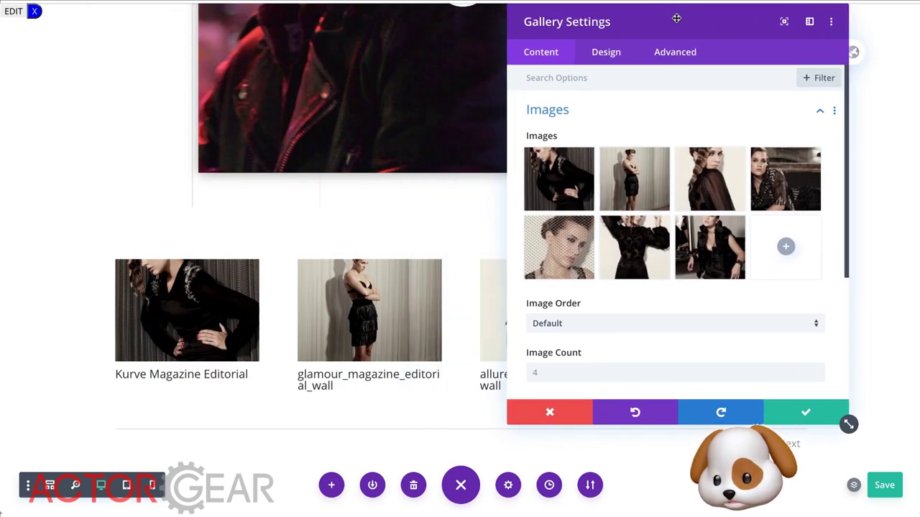
- Set the gallery's image count to 12 and move the allure image ahead of the glamour image, into second place
{"action": "scroll", "coordinate": [606, 359], "scroll_direction": "down", "scroll_amount": 1}
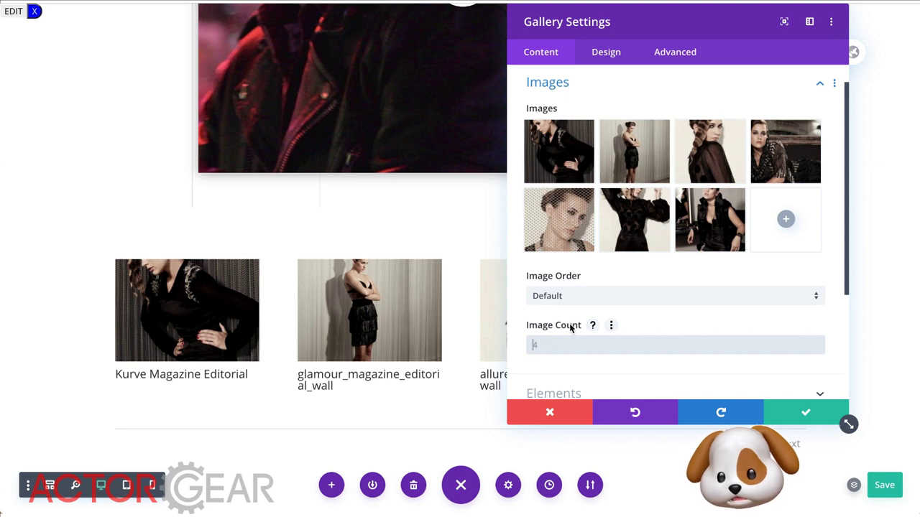
{"action": "scroll", "coordinate": [488, 299], "scroll_direction": "down", "scroll_amount": 1}
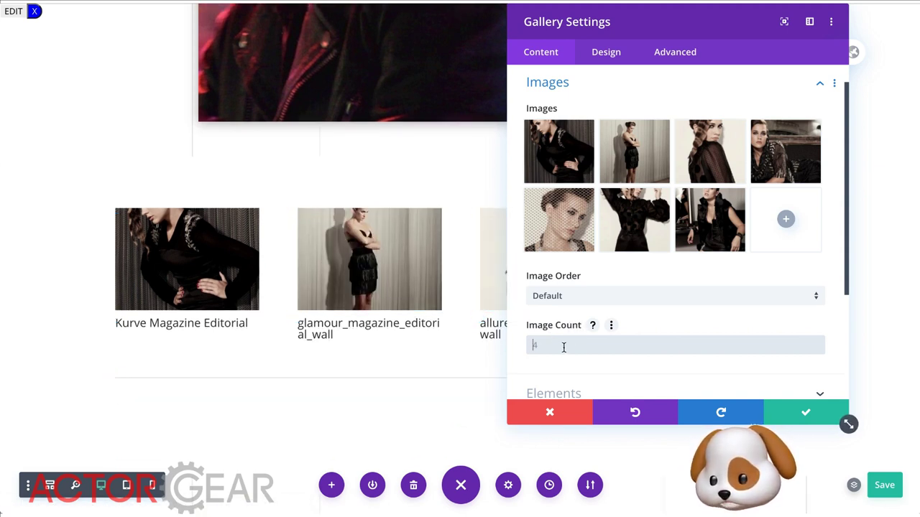
{"action": "type", "text": "12"}
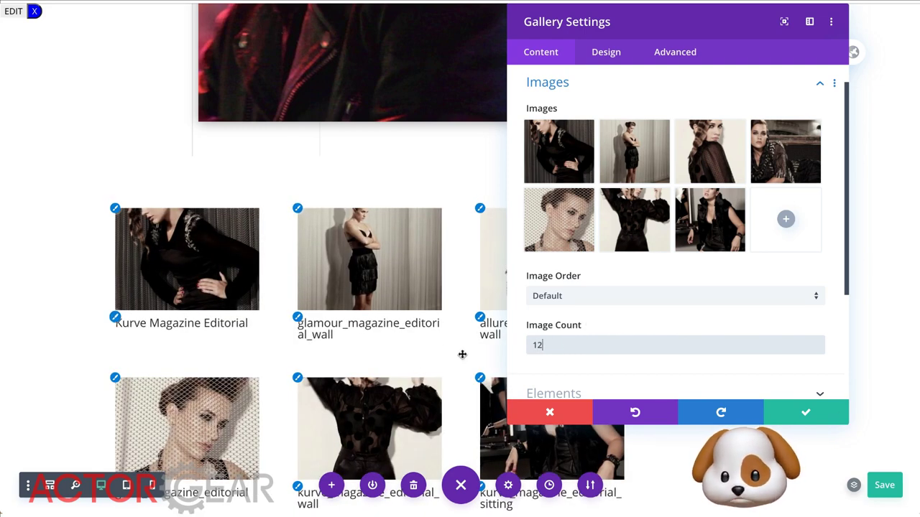
{"action": "scroll", "coordinate": [690, 267], "scroll_direction": "up", "scroll_amount": 1}
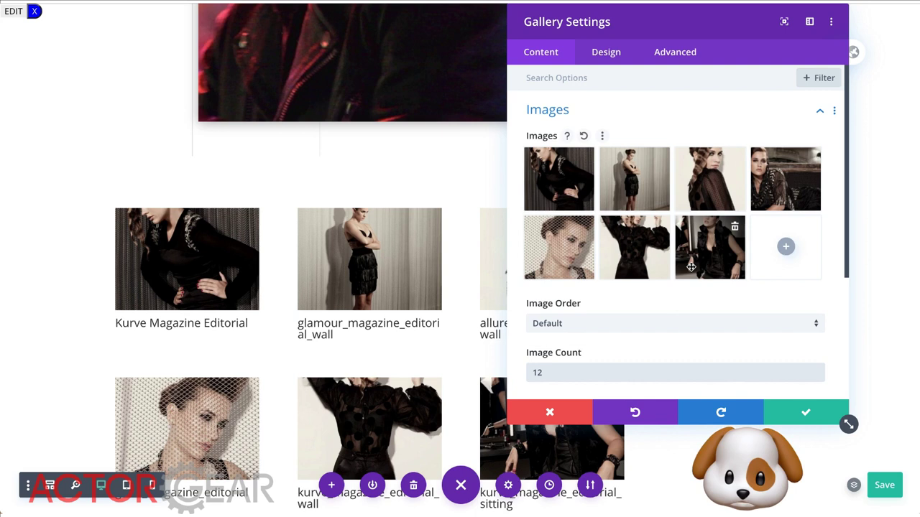
{"action": "left_click_drag", "start_coordinate": [716, 194], "coordinate": [636, 194]}
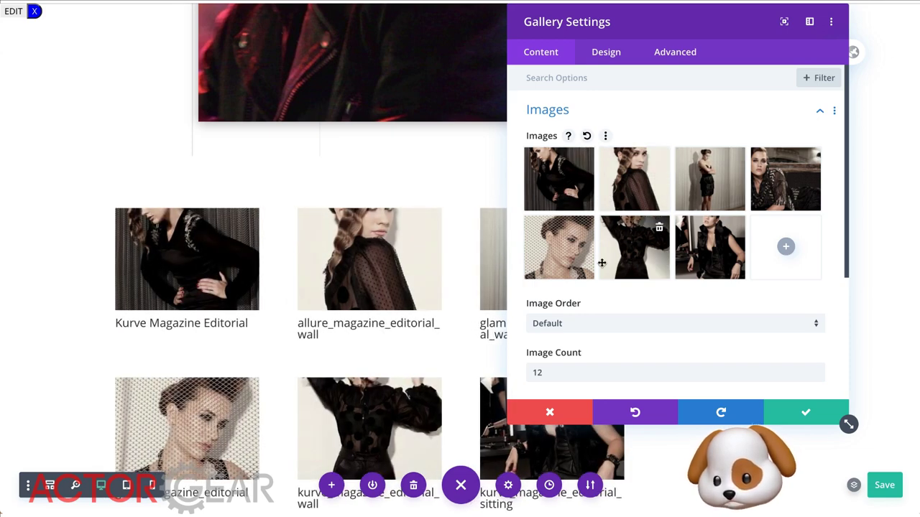
- Turn off both the title and caption display and the pagination in the gallery's element options
{"action": "scroll", "coordinate": [602, 263], "scroll_direction": "down", "scroll_amount": 3}
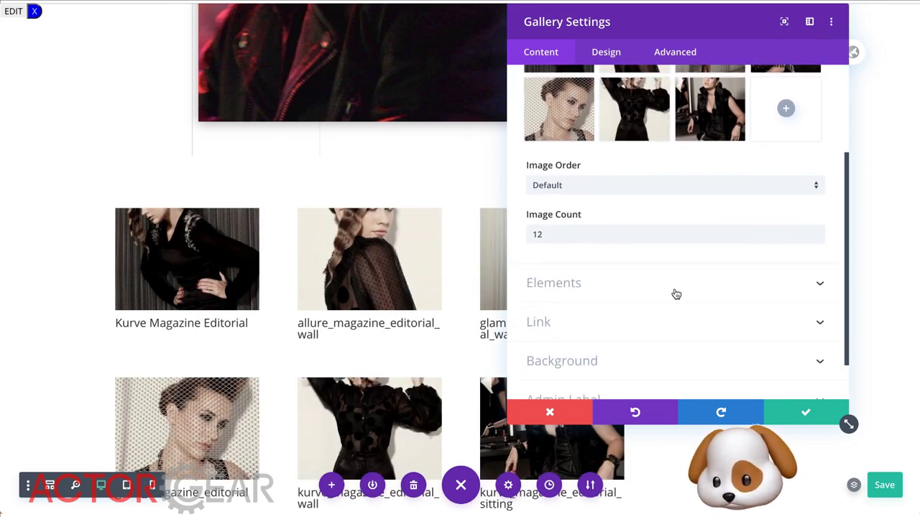
{"action": "left_click", "coordinate": [674, 294]}
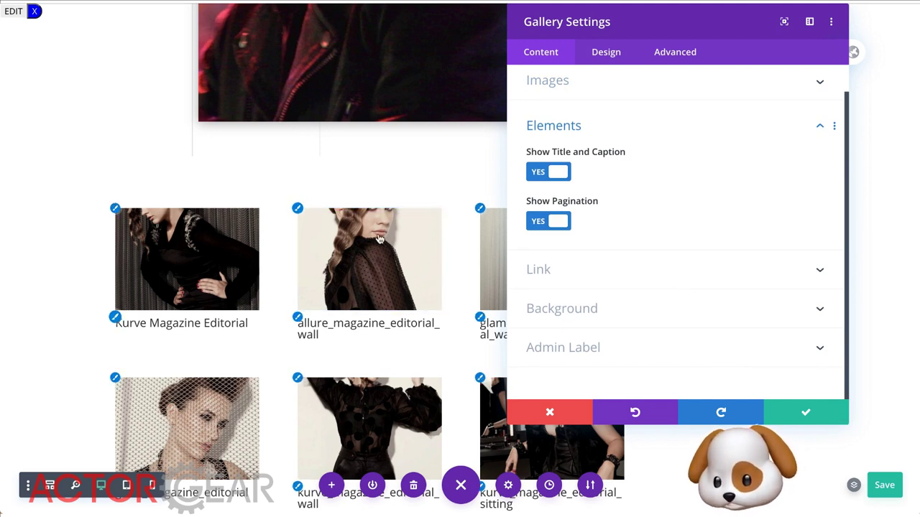
{"action": "left_click", "coordinate": [546, 174]}
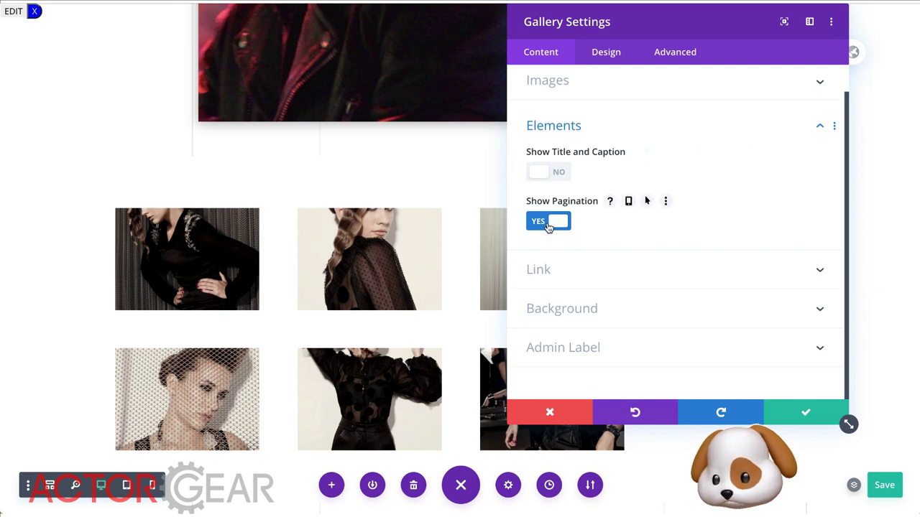
{"action": "left_click", "coordinate": [549, 221]}
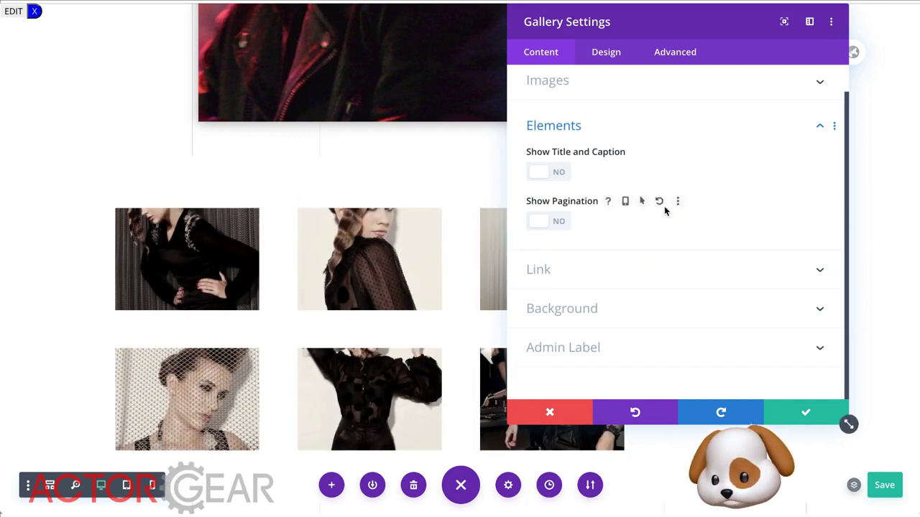
{"action": "scroll", "coordinate": [664, 207], "scroll_direction": "up", "scroll_amount": 1}
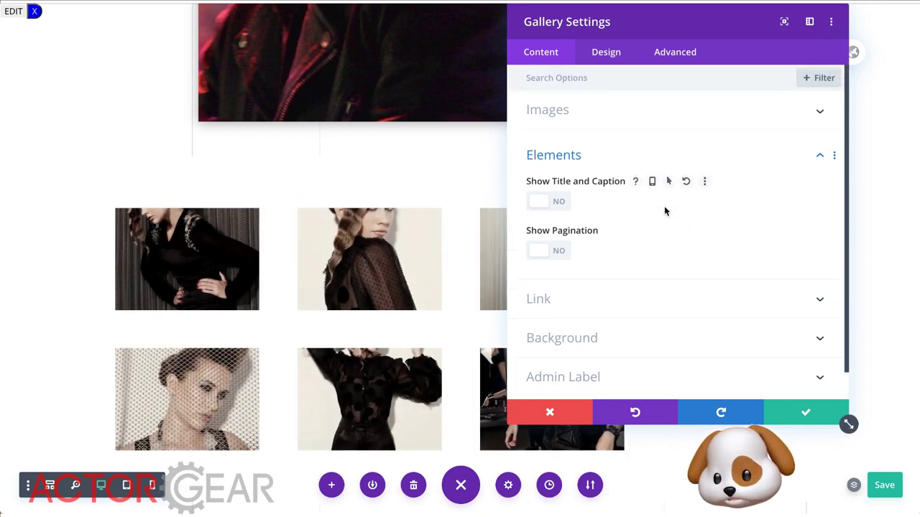
- Review the gallery's image border options and apply the box shadow preset that falls below each image
{"action": "left_click", "coordinate": [610, 56]}
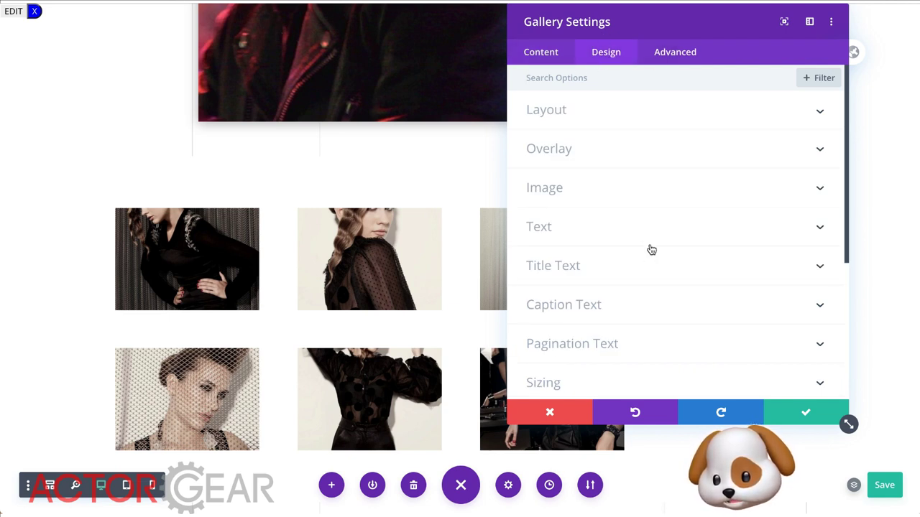
{"action": "scroll", "coordinate": [651, 248], "scroll_direction": "down", "scroll_amount": 3}
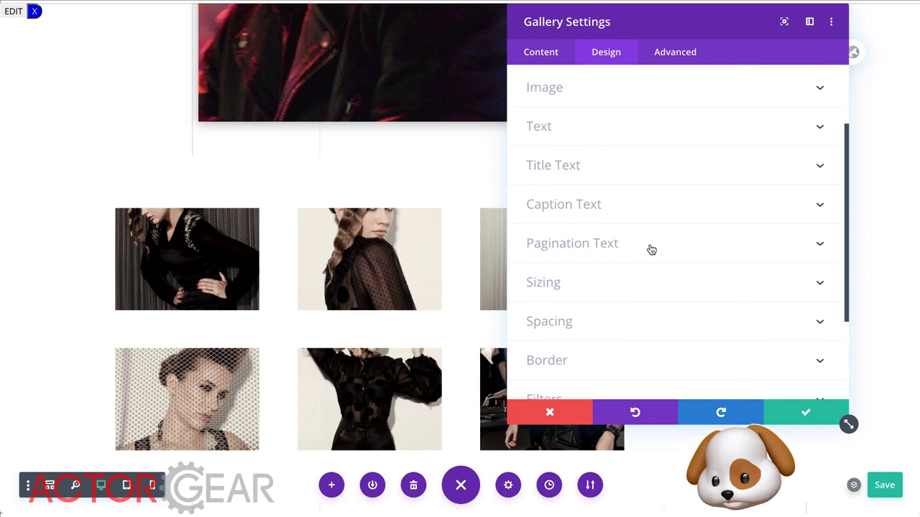
{"action": "scroll", "coordinate": [651, 249], "scroll_direction": "up", "scroll_amount": 3}
{"action": "left_click", "coordinate": [586, 198]}
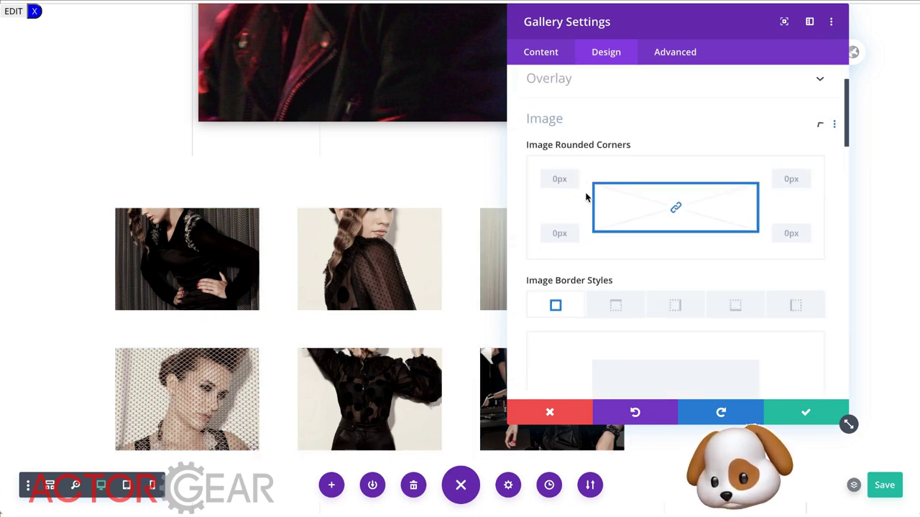
{"action": "scroll", "coordinate": [629, 289], "scroll_direction": "down", "scroll_amount": 5}
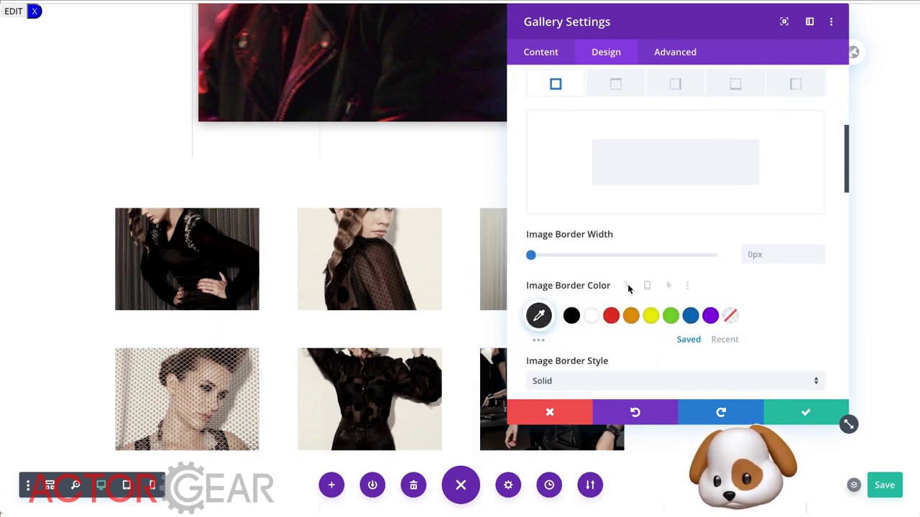
{"action": "left_click_drag", "start_coordinate": [532, 231], "coordinate": [491, 228]}
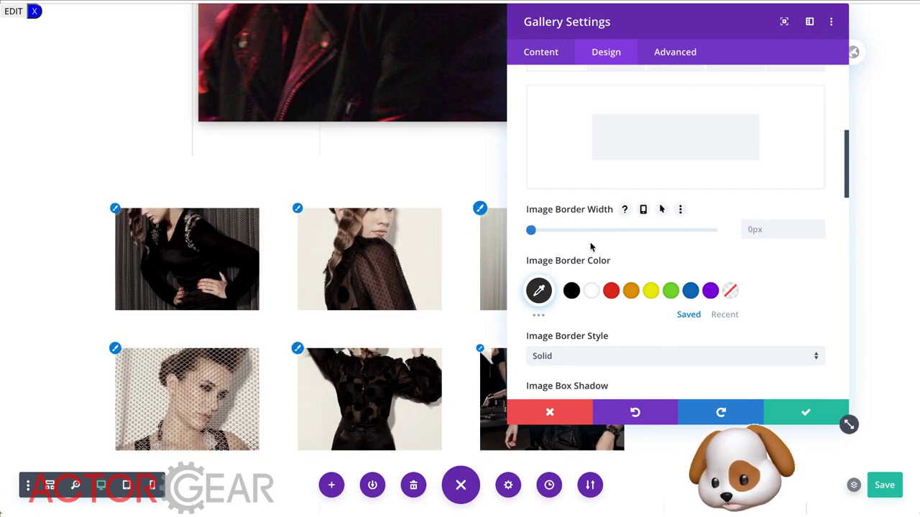
{"action": "scroll", "coordinate": [590, 248], "scroll_direction": "down", "scroll_amount": 5}
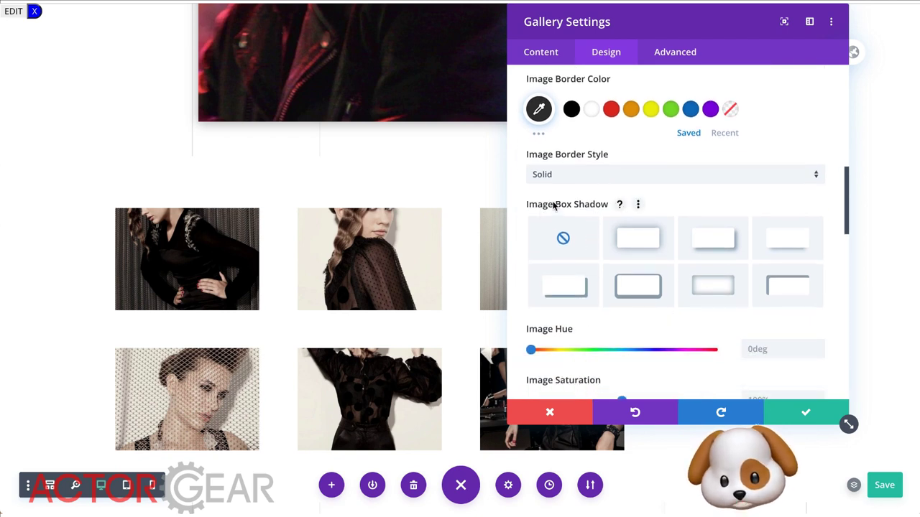
{"action": "left_click", "coordinate": [789, 245]}
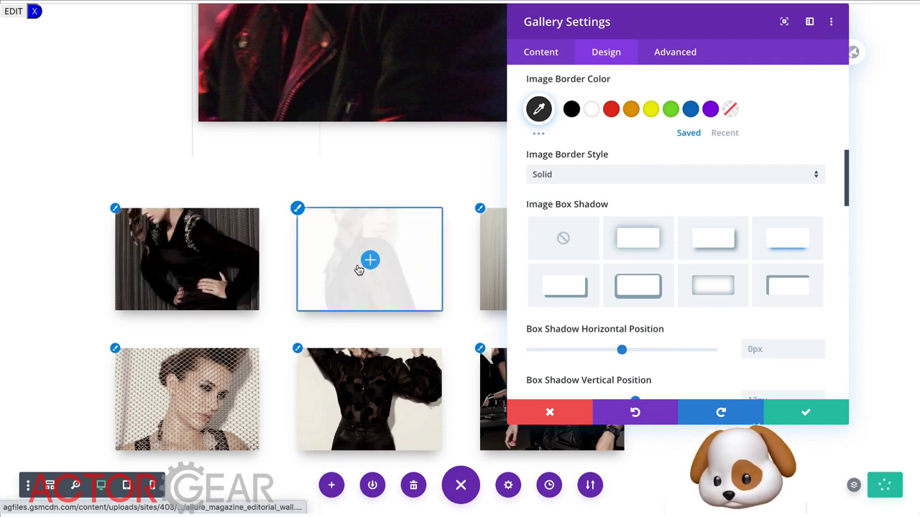
- Change the image box shadow's color to translucent blue, rgba(12,113,195,0.3)
{"action": "scroll", "coordinate": [635, 252], "scroll_direction": "down", "scroll_amount": 3}
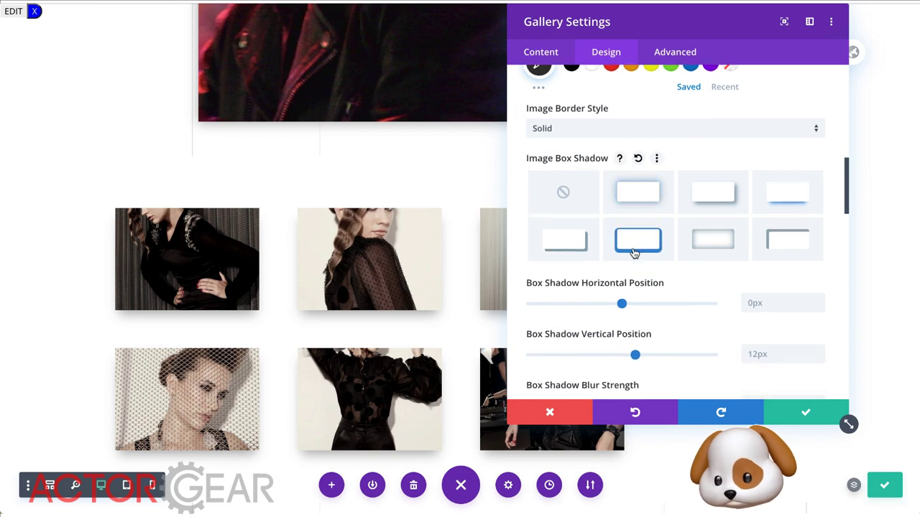
{"action": "scroll", "coordinate": [633, 250], "scroll_direction": "down", "scroll_amount": 3}
{"action": "scroll", "coordinate": [633, 251], "scroll_direction": "down", "scroll_amount": 2}
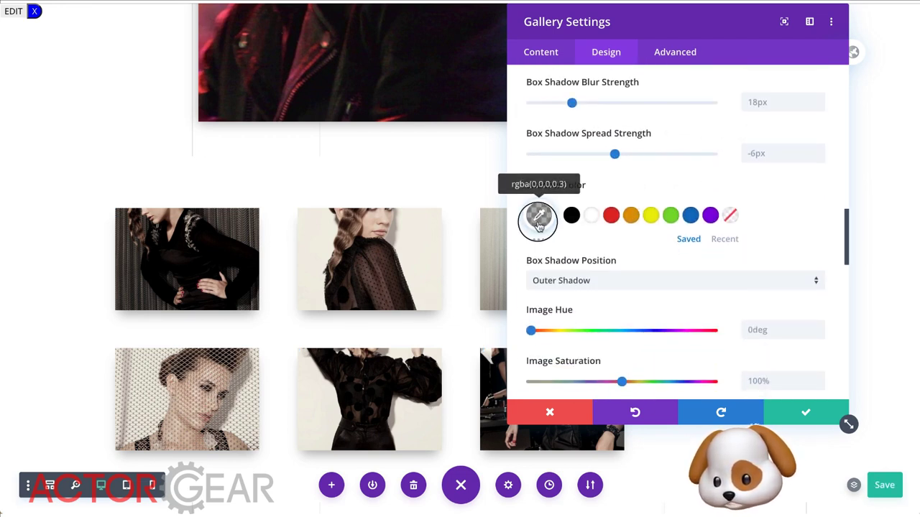
{"action": "left_click", "coordinate": [539, 222]}
{"action": "left_click", "coordinate": [700, 324]}
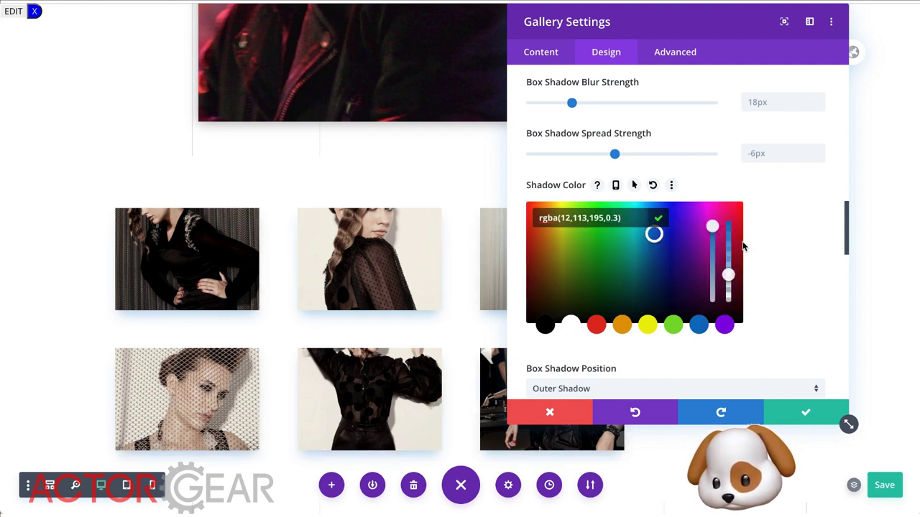
{"action": "left_click", "coordinate": [766, 237]}
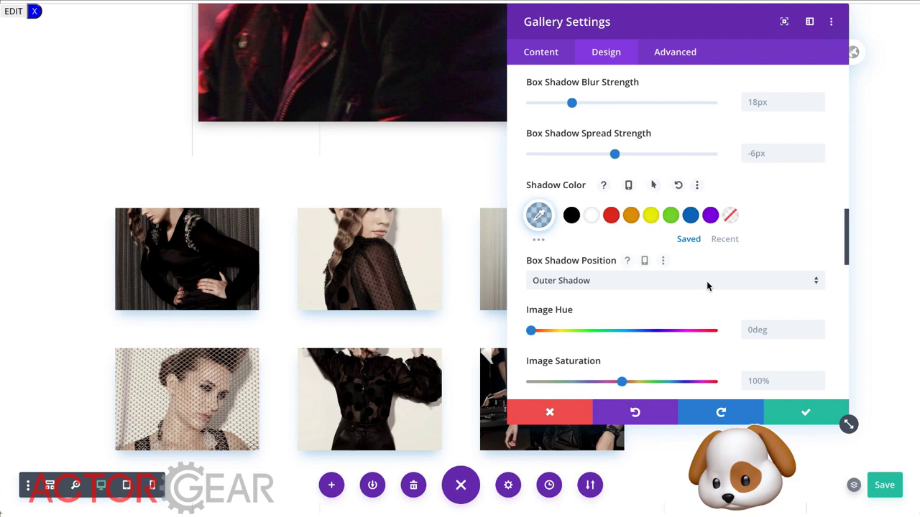
- Look through the remaining image adjustments, such as hue, contrast, opacity and blend mode, and the other design categories
{"action": "scroll", "coordinate": [707, 287], "scroll_direction": "down", "scroll_amount": 2}
{"action": "scroll", "coordinate": [707, 287], "scroll_direction": "down", "scroll_amount": 2}
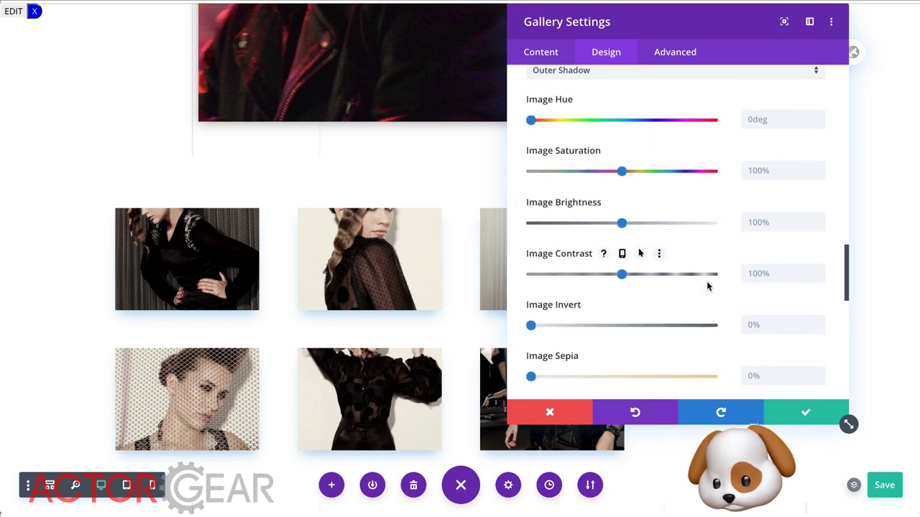
{"action": "scroll", "coordinate": [707, 287], "scroll_direction": "down", "scroll_amount": 2}
{"action": "scroll", "coordinate": [707, 286], "scroll_direction": "down", "scroll_amount": 5}
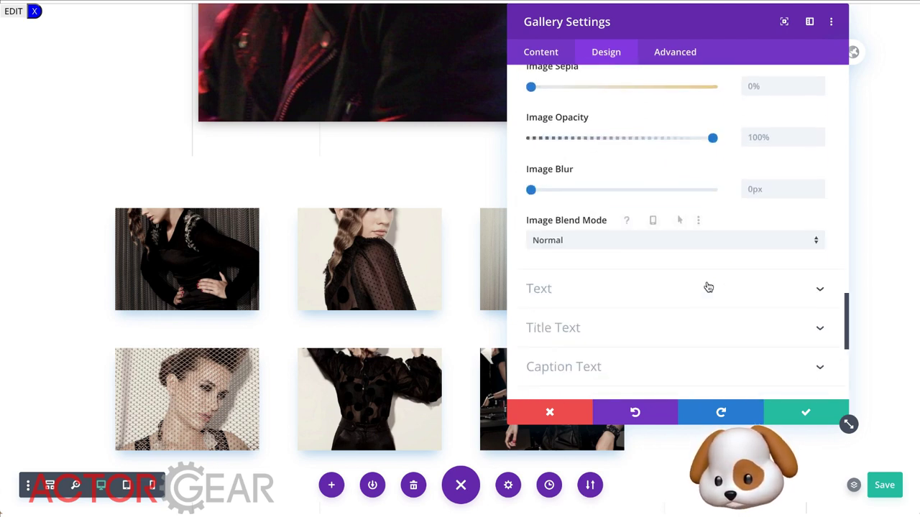
{"action": "scroll", "coordinate": [653, 330], "scroll_direction": "down", "scroll_amount": 6}
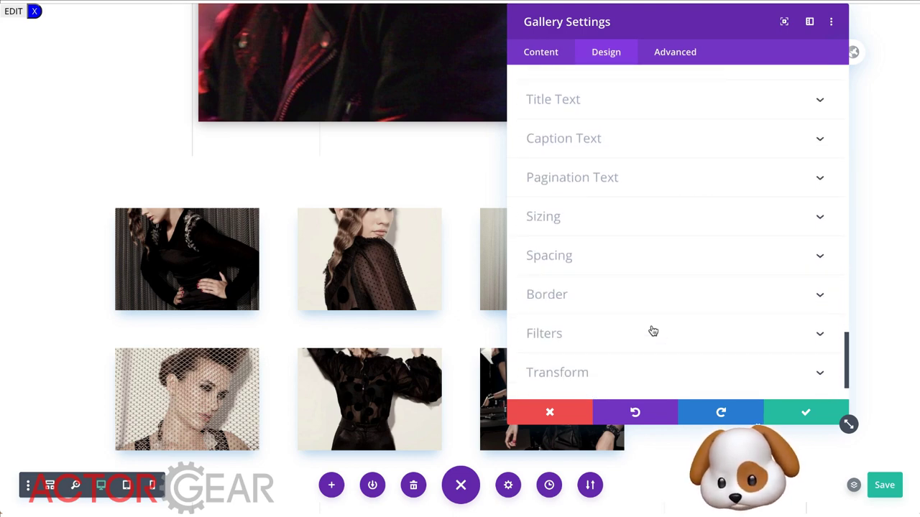
- Apply the gallery module's settings and save the page
{"action": "scroll", "coordinate": [652, 331], "scroll_direction": "down", "scroll_amount": 1}
{"action": "scroll", "coordinate": [653, 331], "scroll_direction": "up", "scroll_amount": 10}
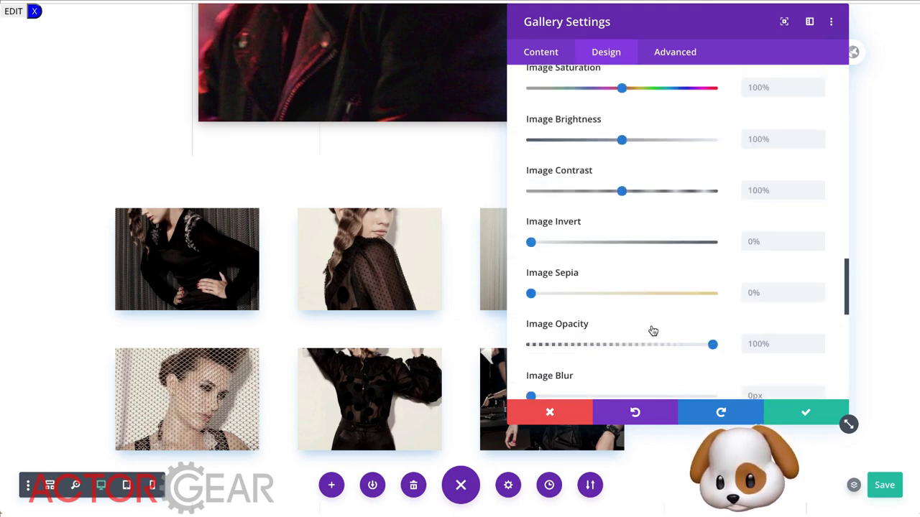
{"action": "scroll", "coordinate": [652, 330], "scroll_direction": "up", "scroll_amount": 4}
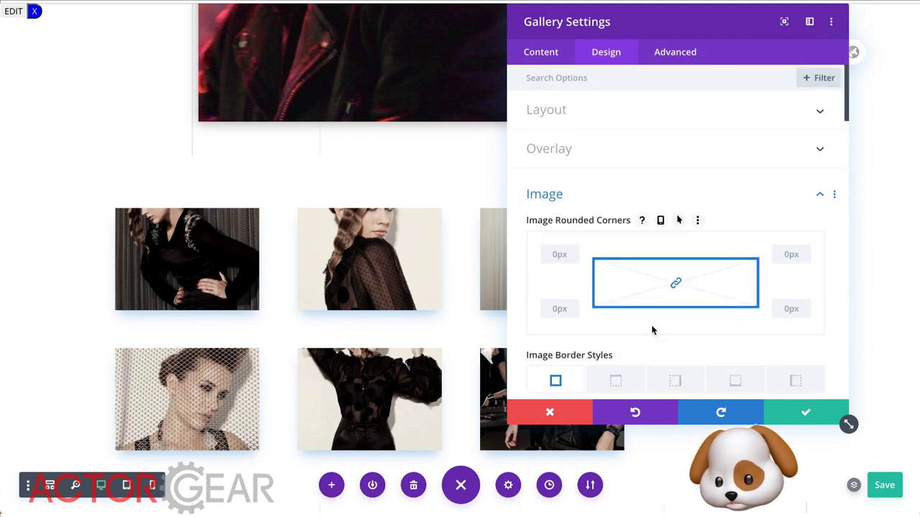
{"action": "left_click", "coordinate": [799, 414]}
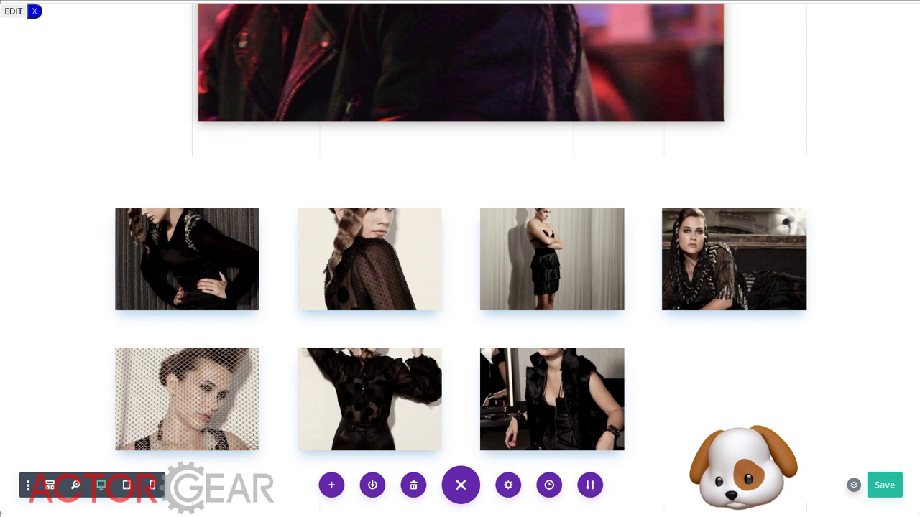
{"action": "left_click", "coordinate": [885, 487]}
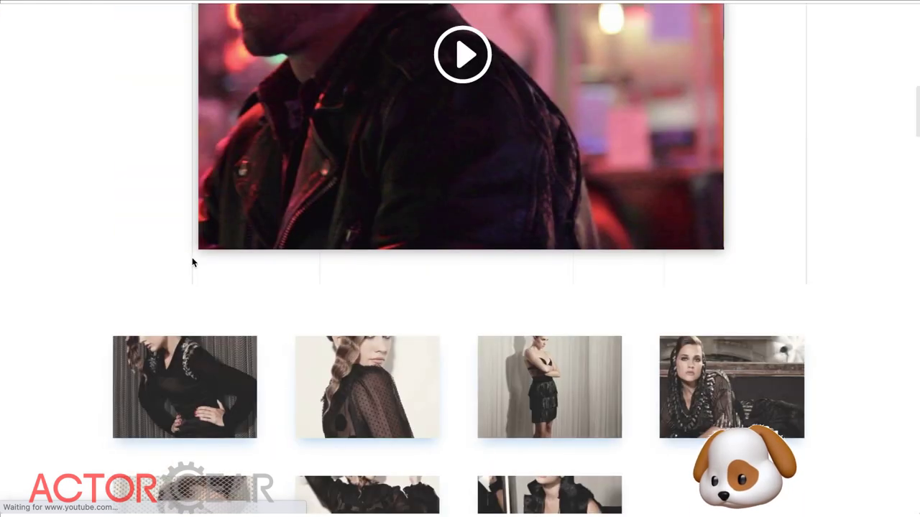
- Check the gallery on the live page by enlarging its first image and browsing to the previous and next ones
{"action": "scroll", "coordinate": [192, 262], "scroll_direction": "down", "scroll_amount": 2}
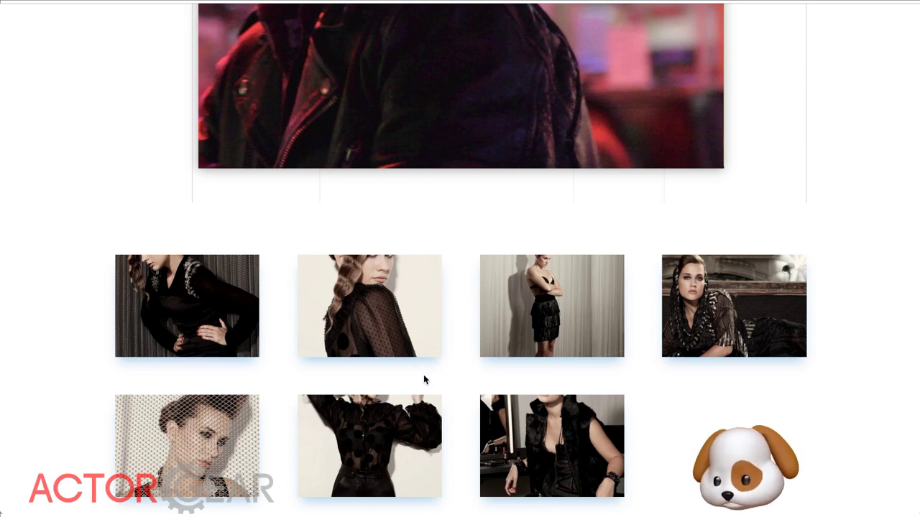
{"action": "left_click", "coordinate": [216, 336]}
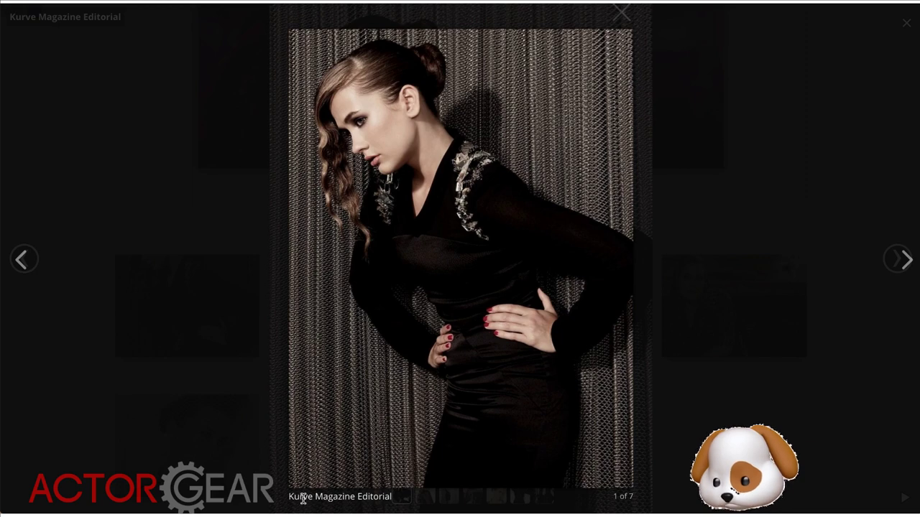
{"action": "key", "text": "Left"}
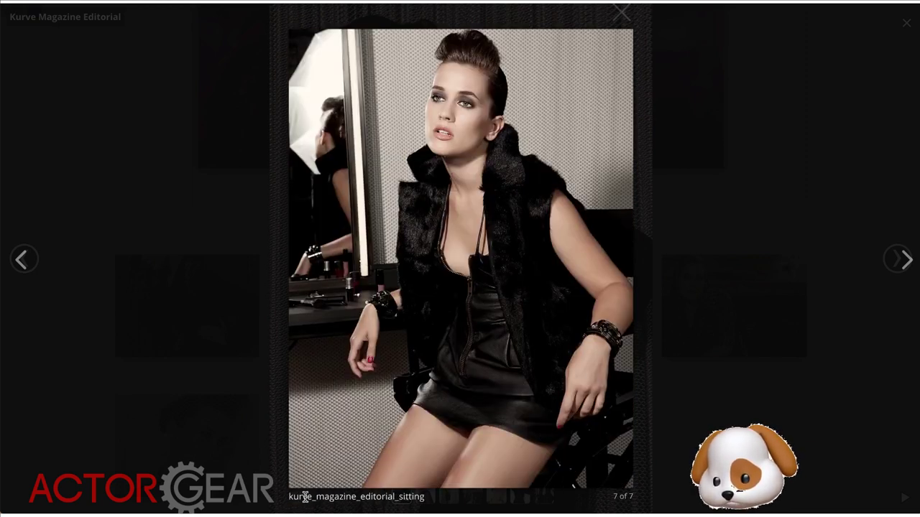
{"action": "key", "text": "Right"}
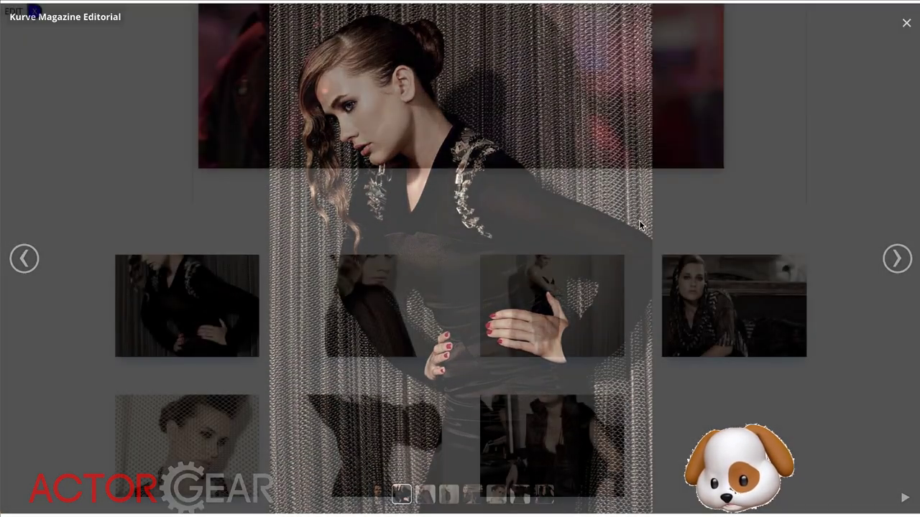
{"action": "scroll", "coordinate": [641, 225], "scroll_direction": "down", "scroll_amount": 3}
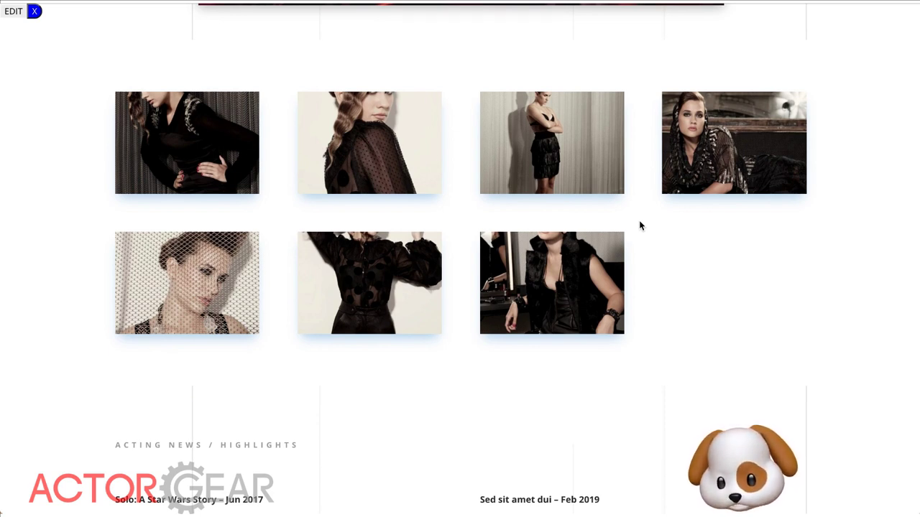
{"action": "scroll", "coordinate": [641, 226], "scroll_direction": "up", "scroll_amount": 1}
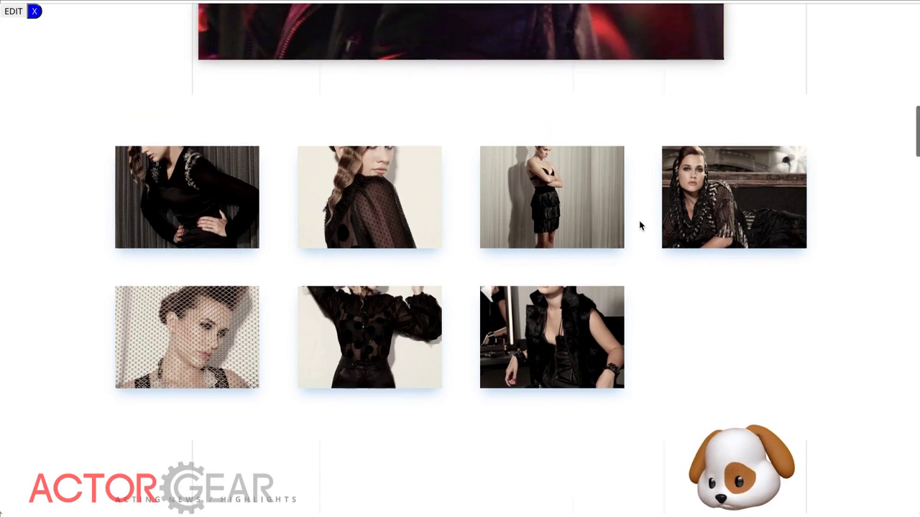
{"action": "scroll", "coordinate": [641, 225], "scroll_direction": "down", "scroll_amount": 2}
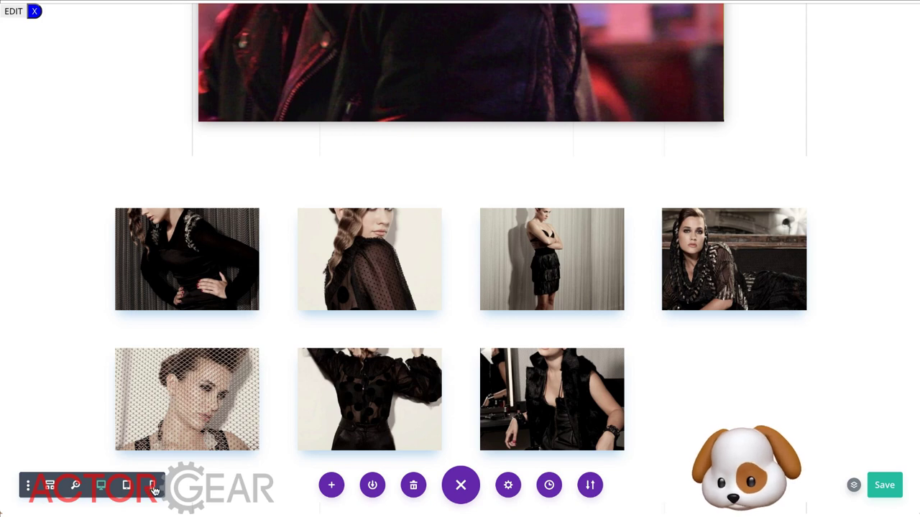
- Preview the page at phone size and examine the gallery's layout
{"action": "left_click", "coordinate": [154, 487]}
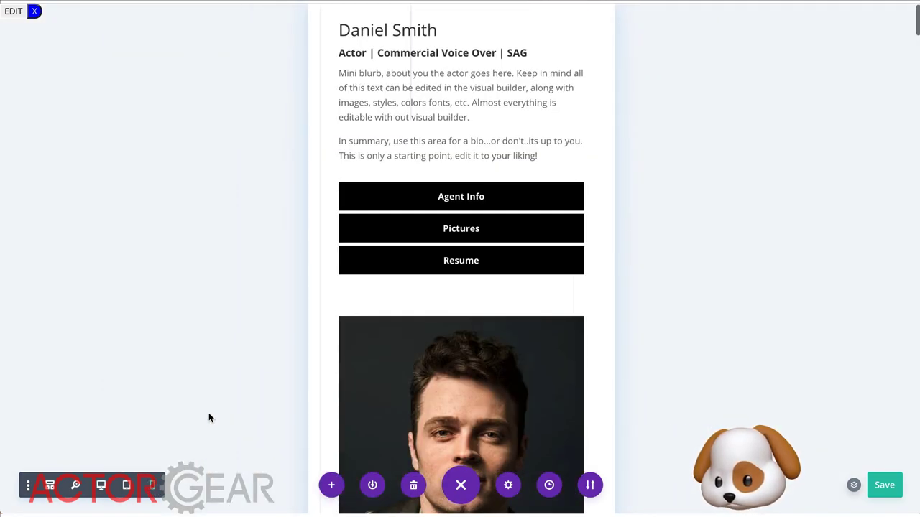
{"action": "scroll", "coordinate": [381, 281], "scroll_direction": "down", "scroll_amount": 4}
{"action": "scroll", "coordinate": [381, 284], "scroll_direction": "down", "scroll_amount": 15}
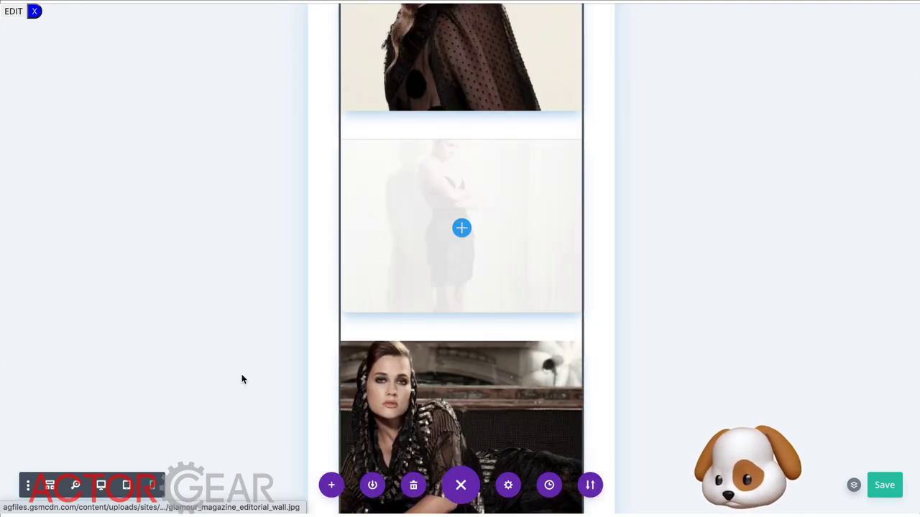
- Switch the preview to tablet size and examine how the gallery images are arranged
{"action": "left_click", "coordinate": [127, 485]}
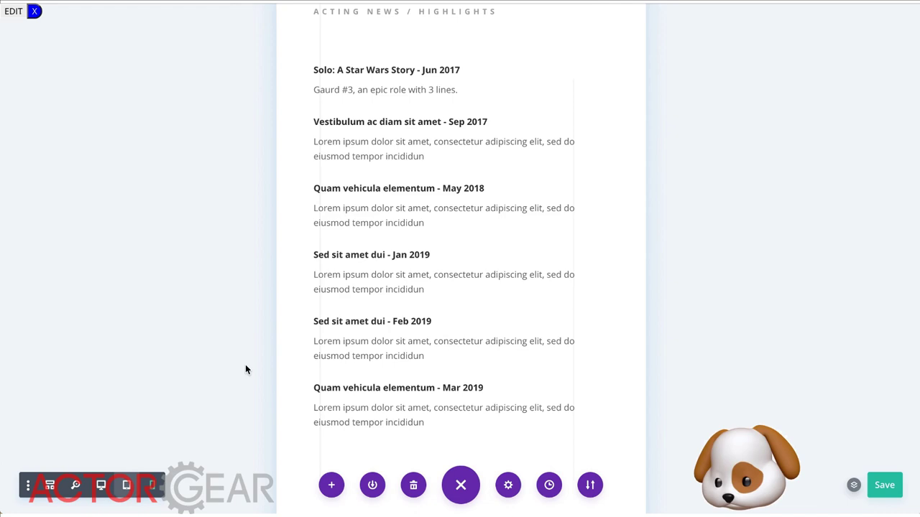
{"action": "scroll", "coordinate": [280, 320], "scroll_direction": "down", "scroll_amount": 6}
{"action": "scroll", "coordinate": [286, 314], "scroll_direction": "up", "scroll_amount": 15}
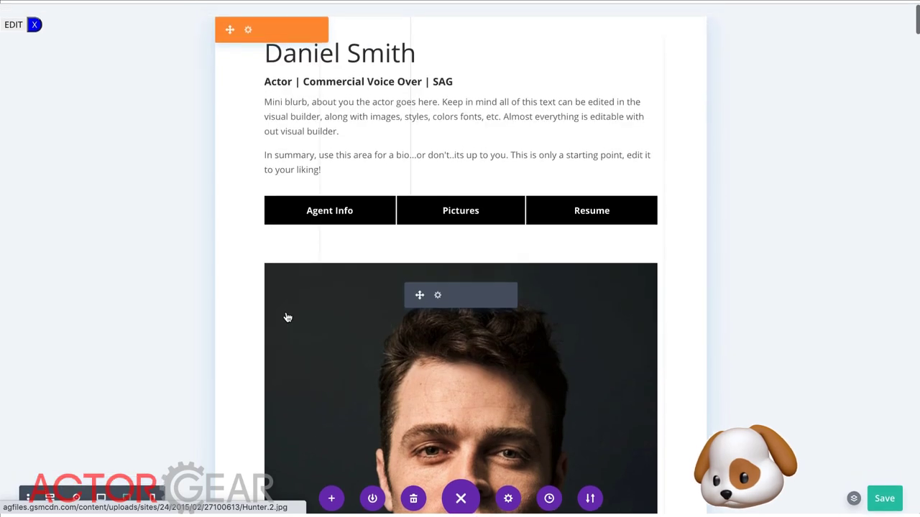
{"action": "scroll", "coordinate": [287, 316], "scroll_direction": "down", "scroll_amount": 12}
{"action": "scroll", "coordinate": [286, 313], "scroll_direction": "up", "scroll_amount": 5}
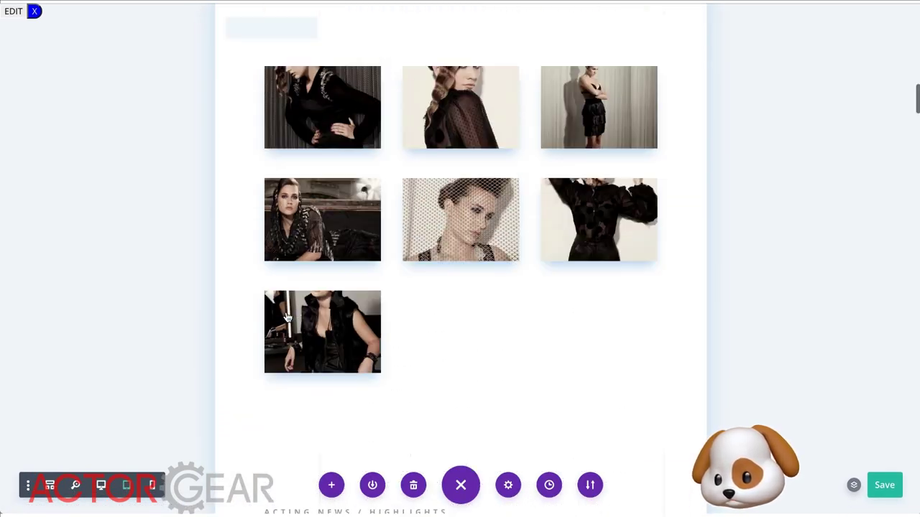